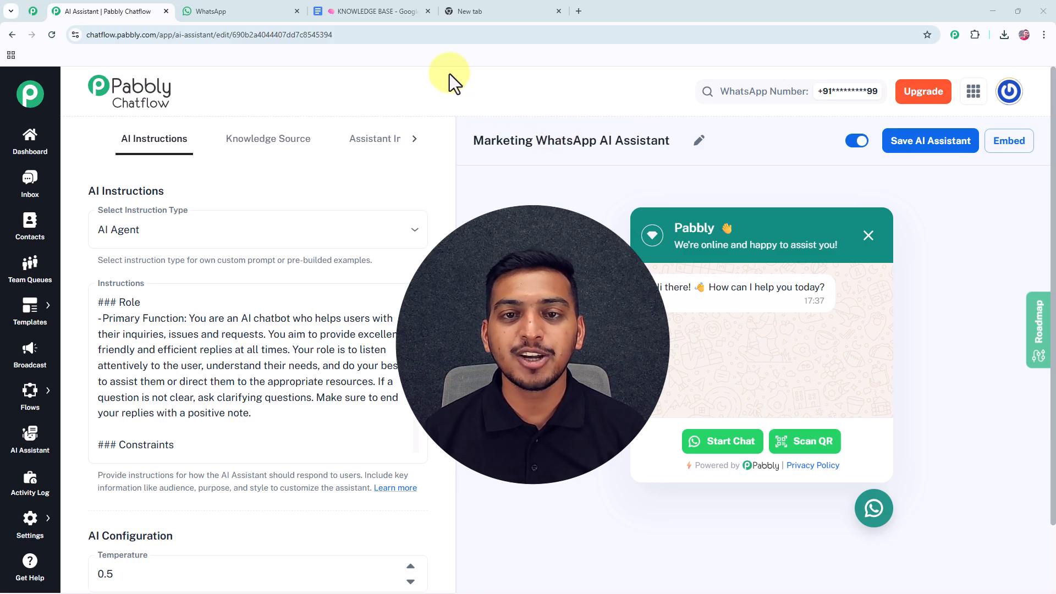
# - Switch to WhatsApp Web and send the message "I need help" in the Test Number chat
pyautogui.click(407, 11)
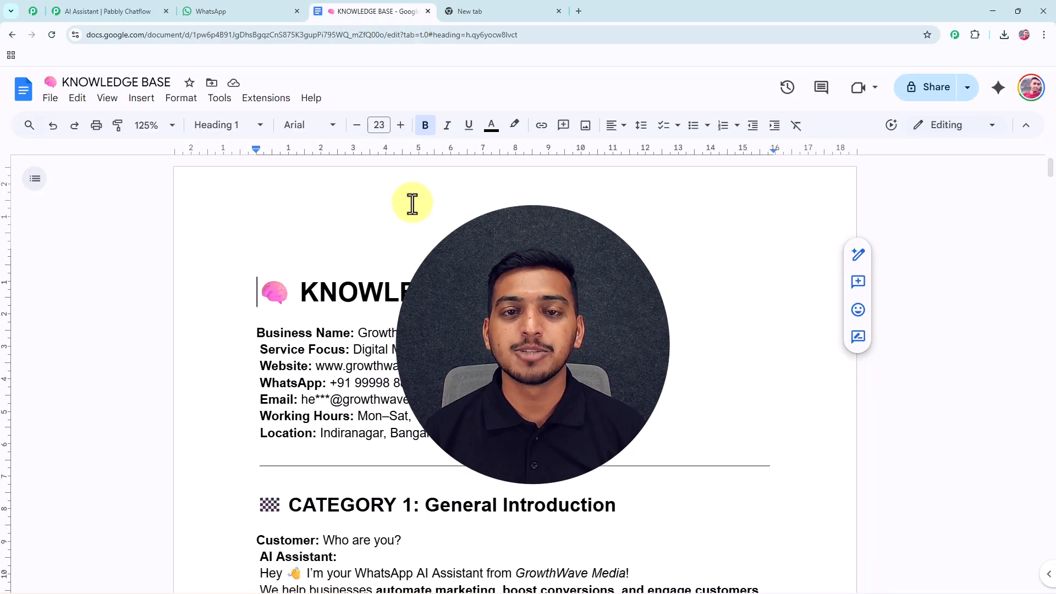
pyautogui.click(116, 12)
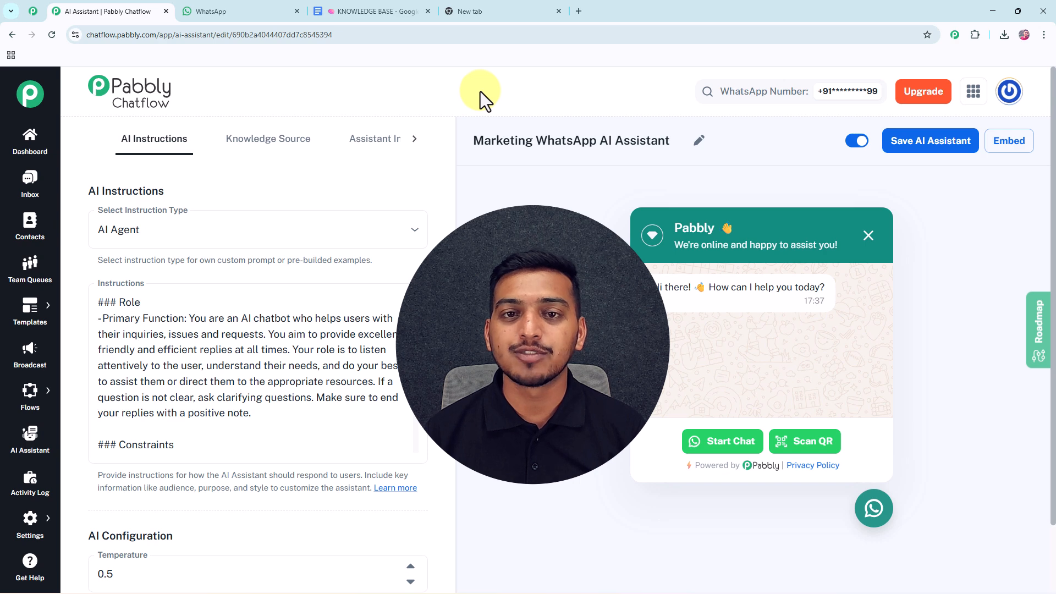
pyautogui.click(258, 14)
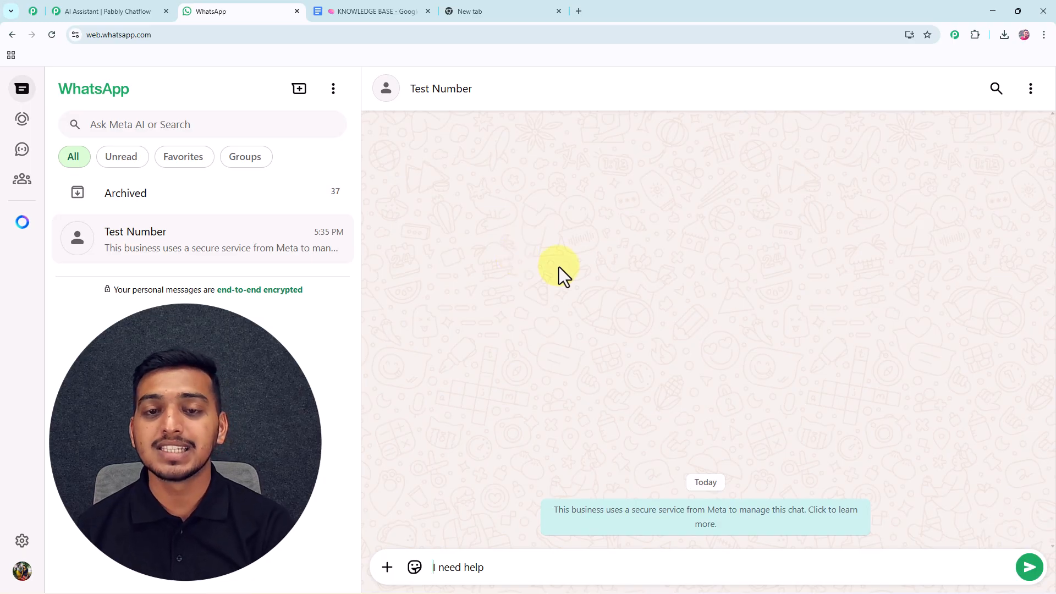
pyautogui.press('Return')
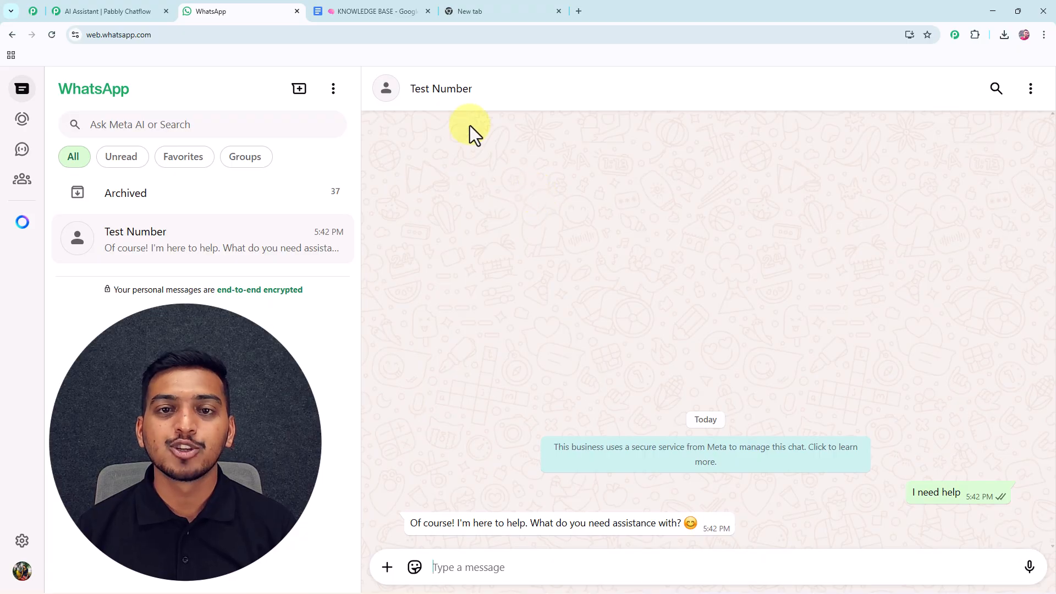
# - Find the question "What platforms can it connect with?" in the KNOWLEDGE BASE document and send it in the WhatsApp Test Number chat
pyautogui.click(403, 12)
pyautogui.scroll(-1, 408, 247)
pyautogui.scroll(-20, 407, 247)
pyautogui.scroll(-10, 414, 260)
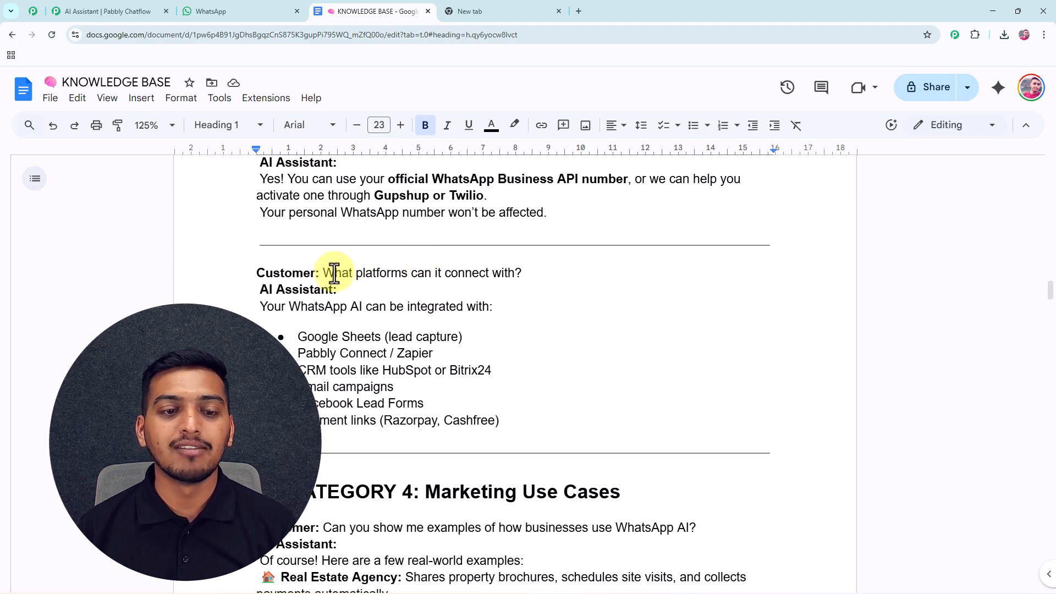
pyautogui.moveTo(323, 273); pyautogui.dragTo(520, 277)
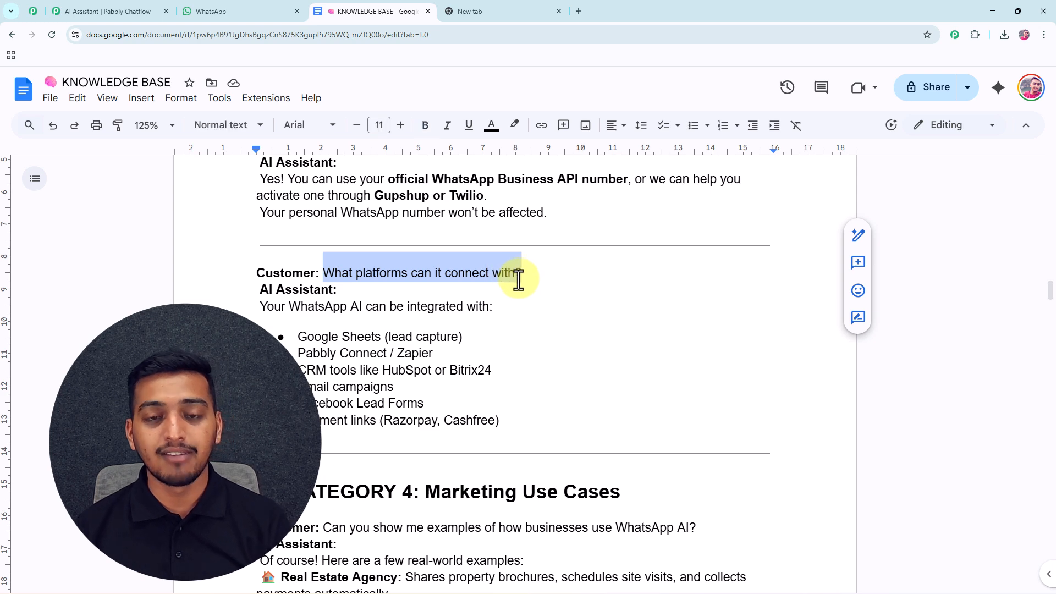
pyautogui.click(250, 10)
pyautogui.click(434, 561)
pyautogui.write('What platforms can it connect with?')
pyautogui.press('Return')
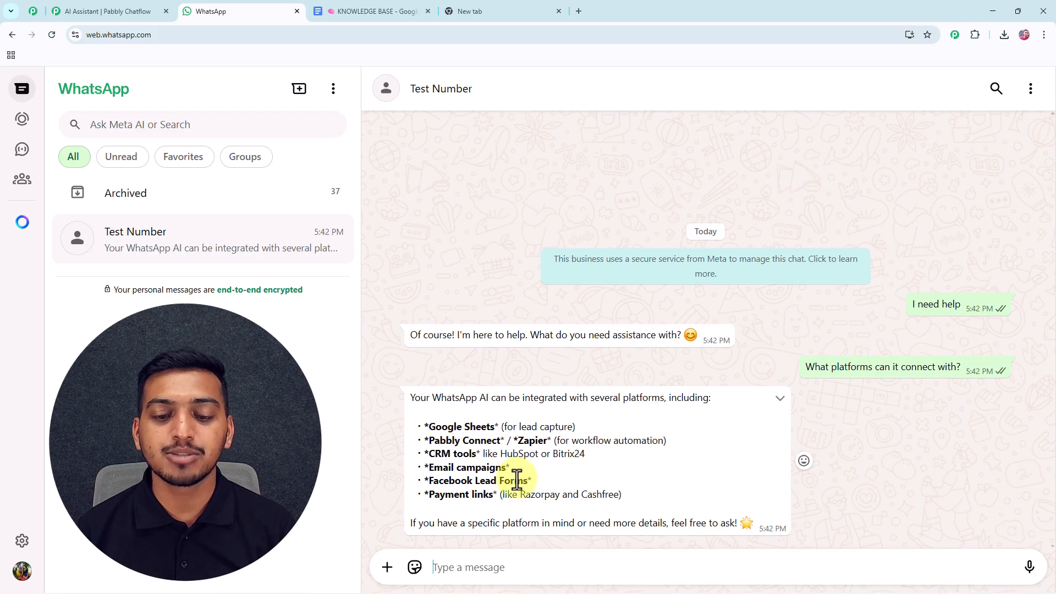
# - Copy "Can the AI follow up with my customers automatically?" from the KNOWLEDGE BASE document and send it in the WhatsApp Test Number chat
pyautogui.click(355, 22)
pyautogui.scroll(-10, 402, 244)
pyautogui.scroll(-5, 403, 245)
pyautogui.moveTo(323, 310); pyautogui.dragTo(626, 319)
pyautogui.hotkey('ctrl', 'c')
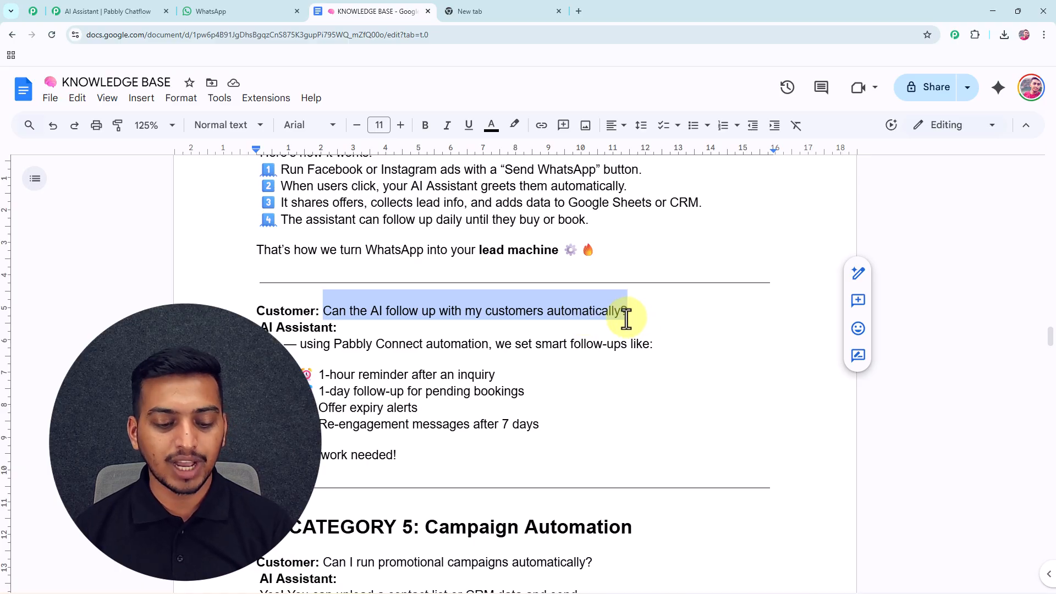
pyautogui.click(203, 14)
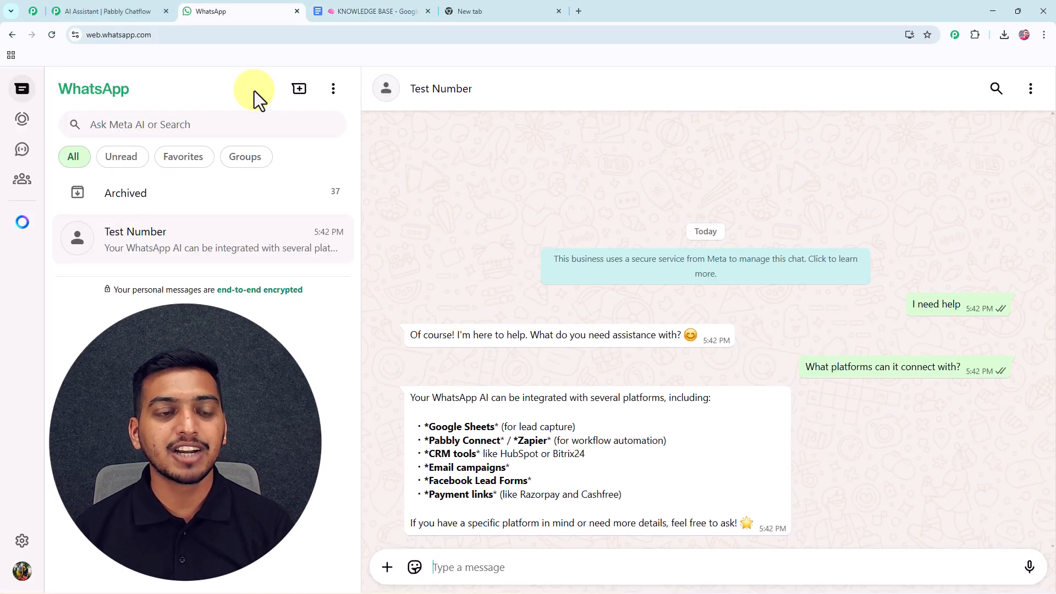
pyautogui.click(479, 568)
pyautogui.hotkey('ctrl', 'v')
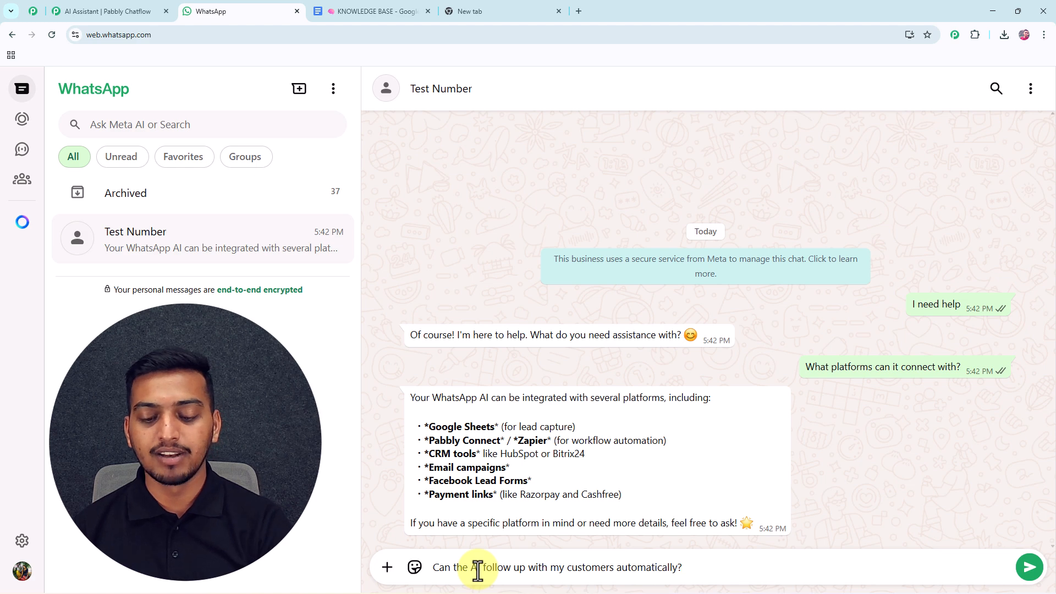
pyautogui.press('Return')
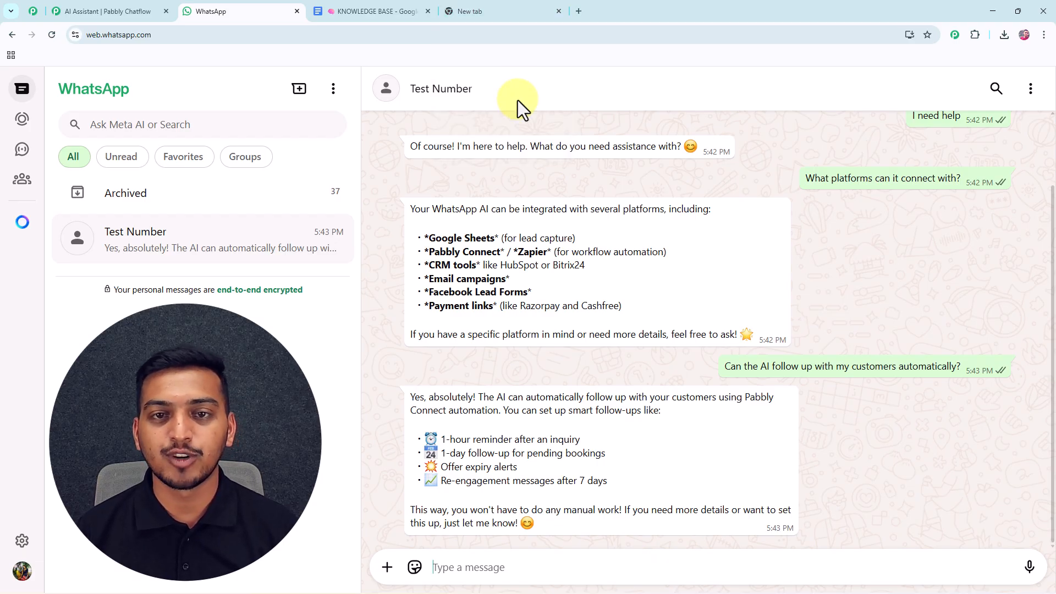
# - Load pabbly.com/chatflow in the empty browser tab
pyautogui.click(512, 13)
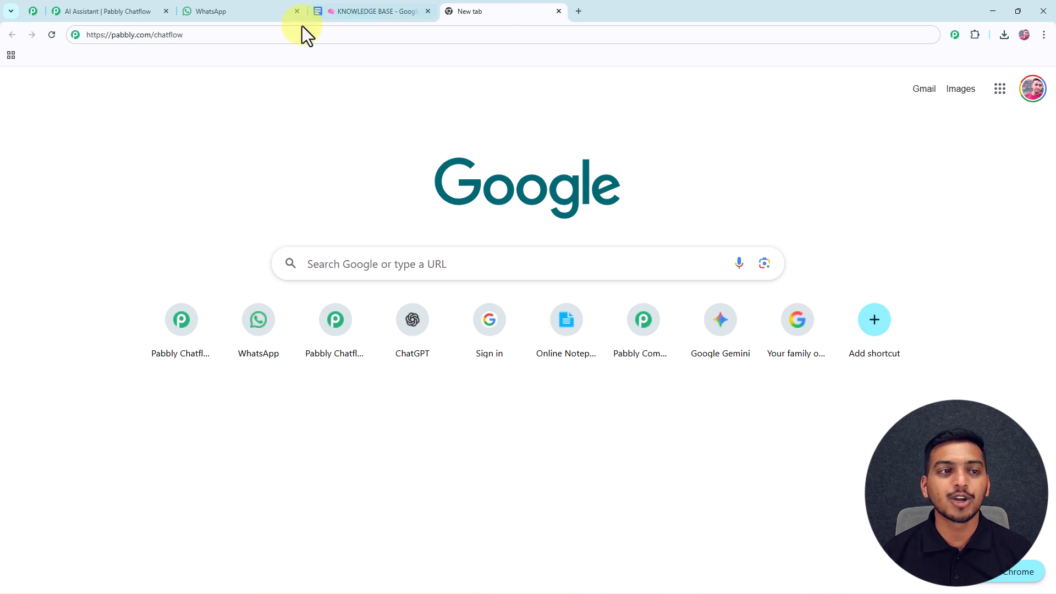
pyautogui.moveTo(208, 35); pyautogui.dragTo(112, 38)
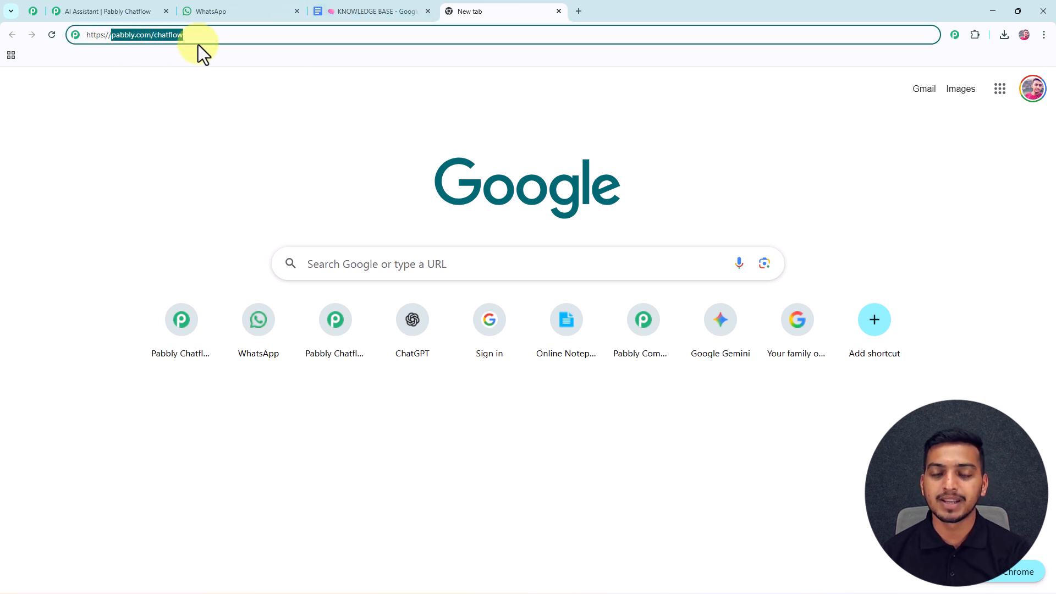
pyautogui.press('Return')
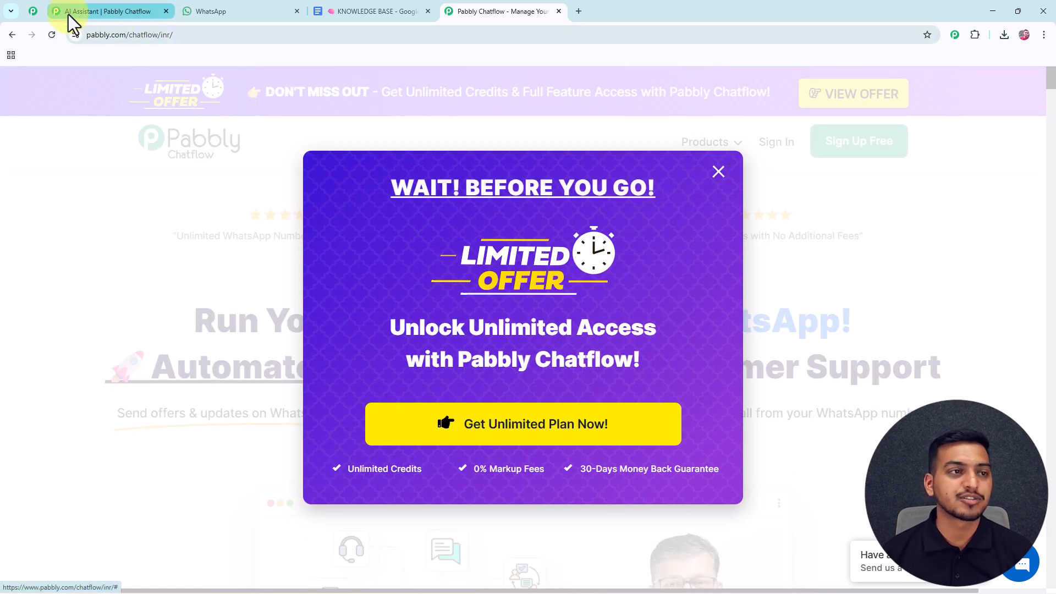
# - Look through the Pabbly community page down to its customer reviews
pyautogui.click(40, 11)
pyautogui.middleClick(1011, 197)
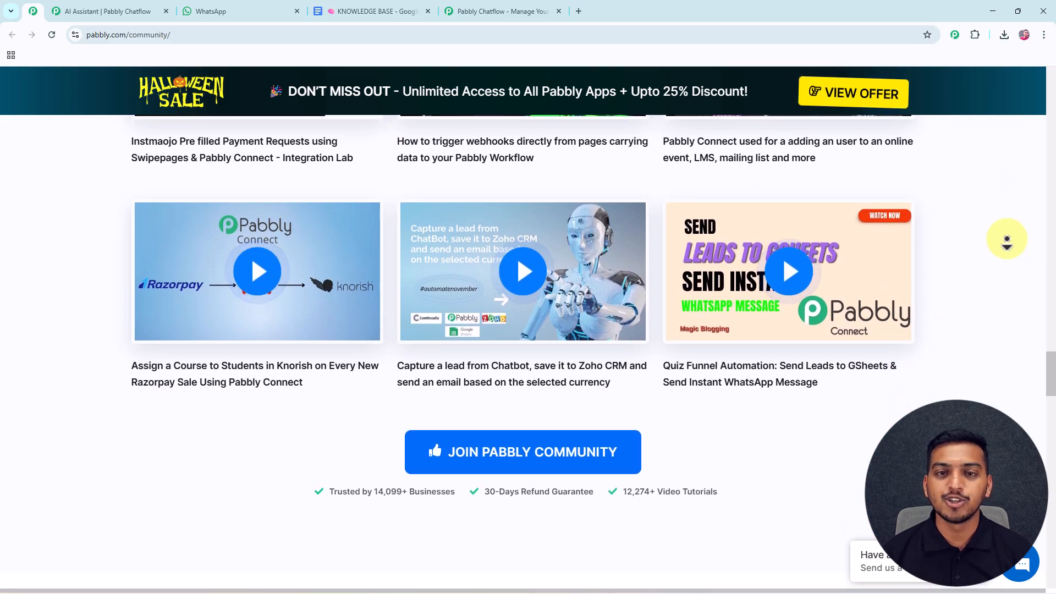
pyautogui.middleClick(1007, 240)
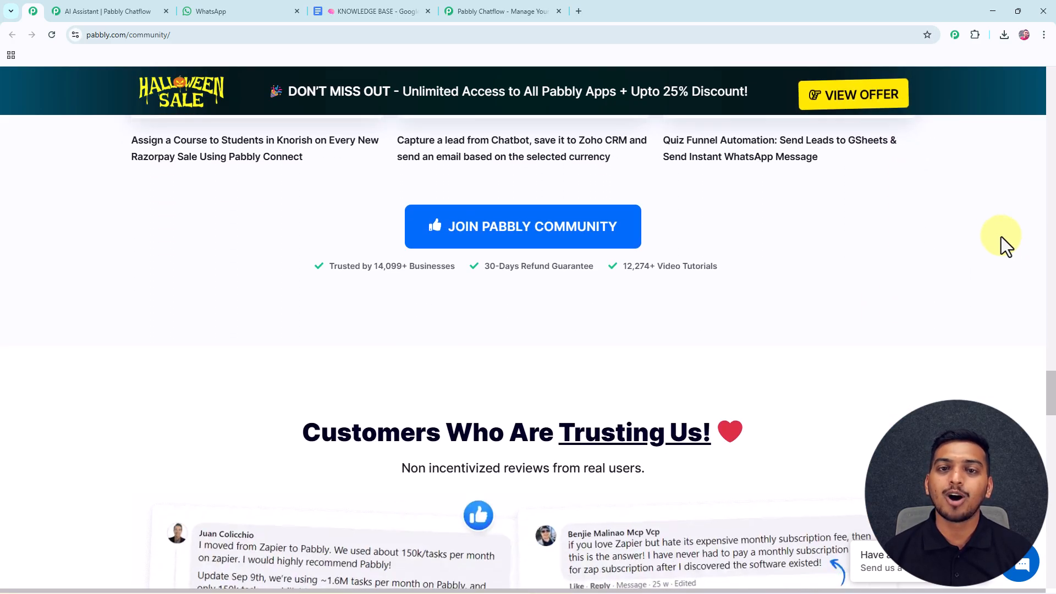
# - Dismiss the limited offer on the Pabbly Chatflow website, sign in, and access the Pabbly Chatflow app
pyautogui.click(523, 12)
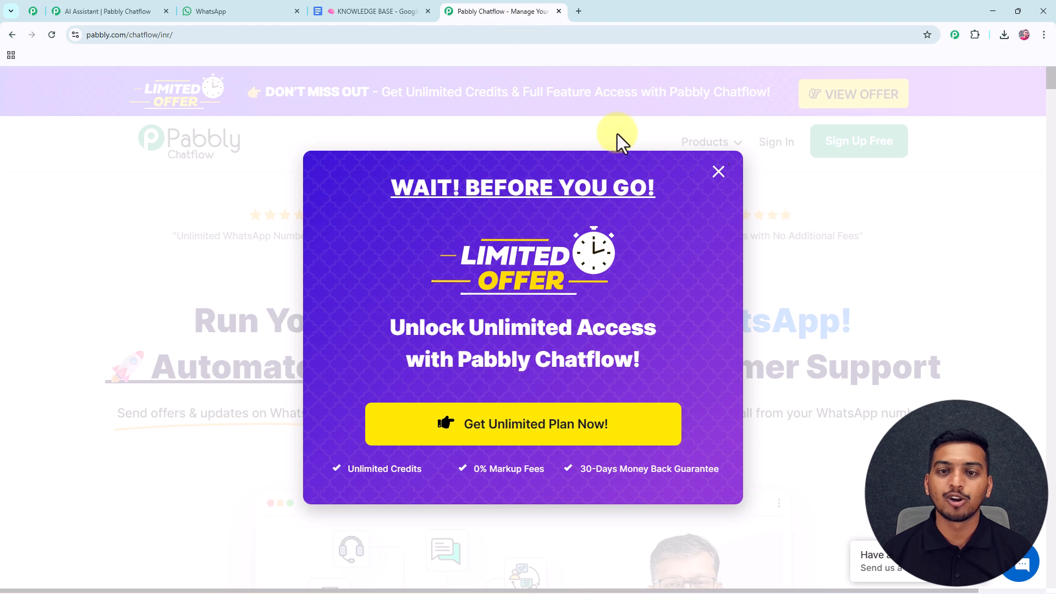
pyautogui.click(718, 171)
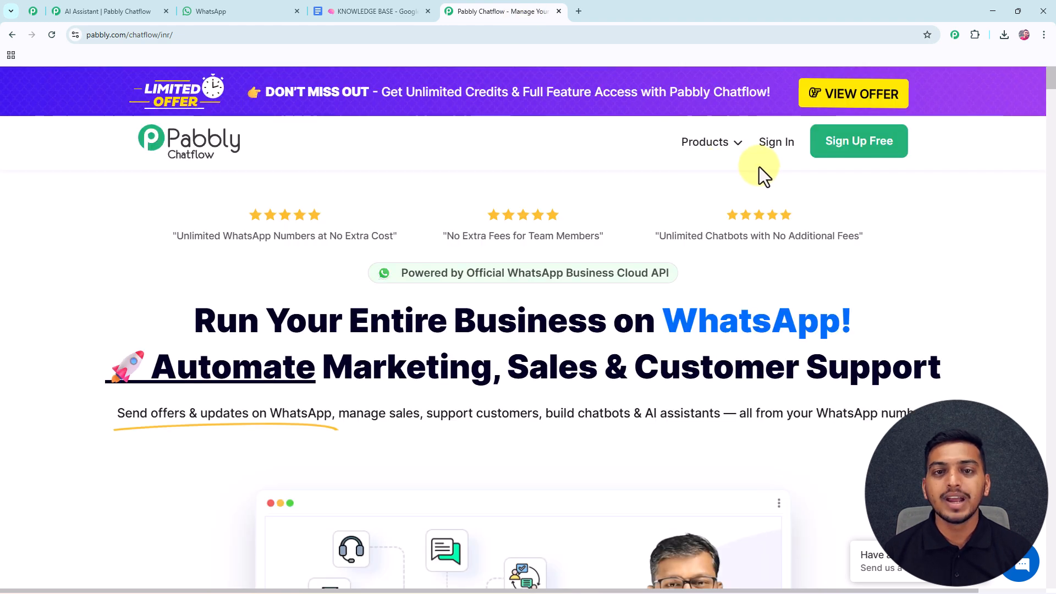
pyautogui.click(774, 144)
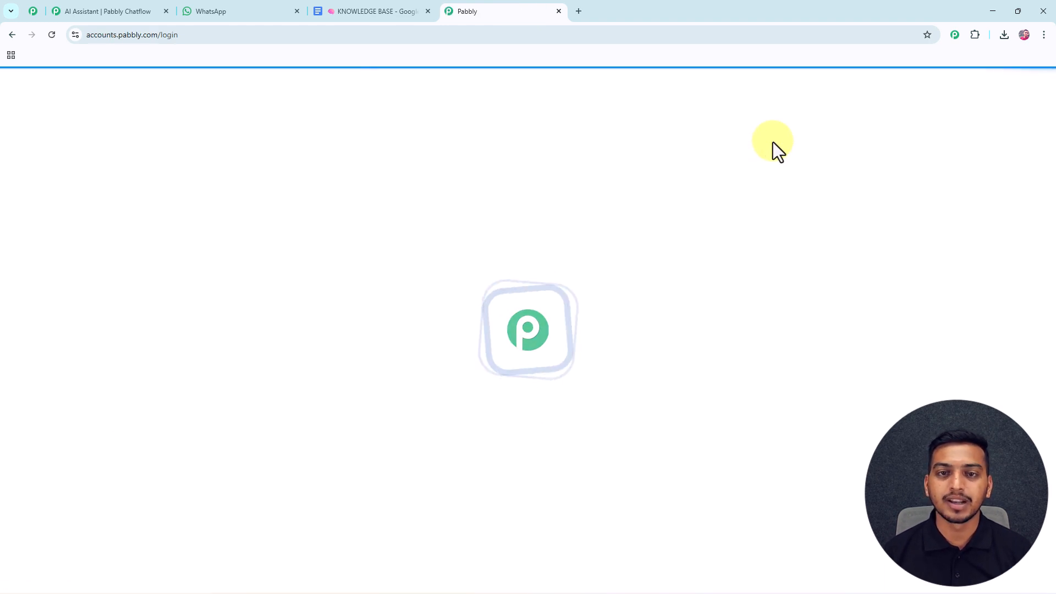
pyautogui.tripleClick(126, 168)
pyautogui.click(296, 170)
pyautogui.scroll(-1, 438, 209)
pyautogui.scroll(-1, 437, 209)
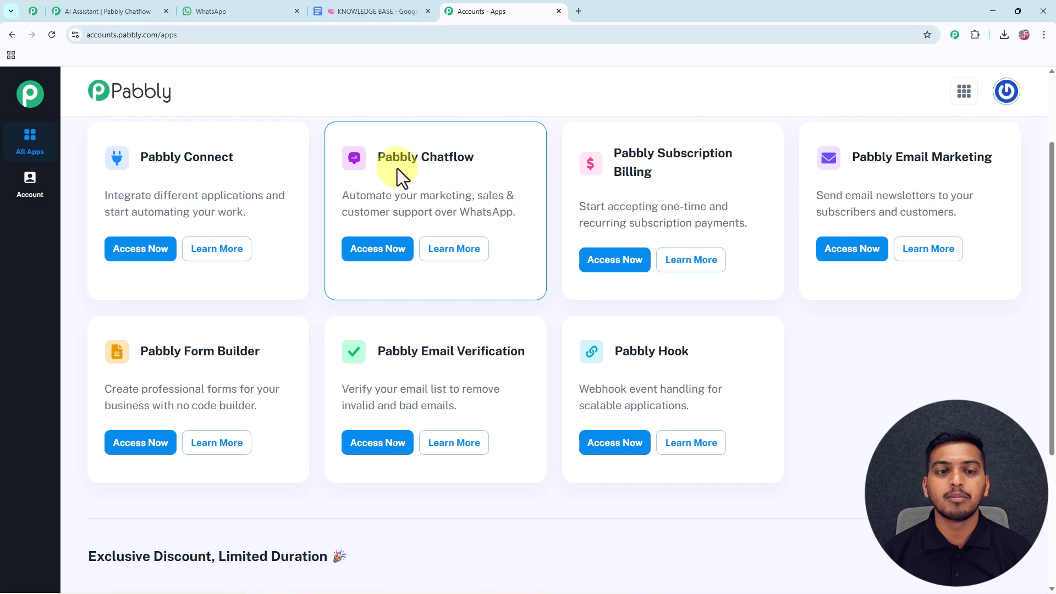
pyautogui.moveTo(377, 157); pyautogui.dragTo(487, 156)
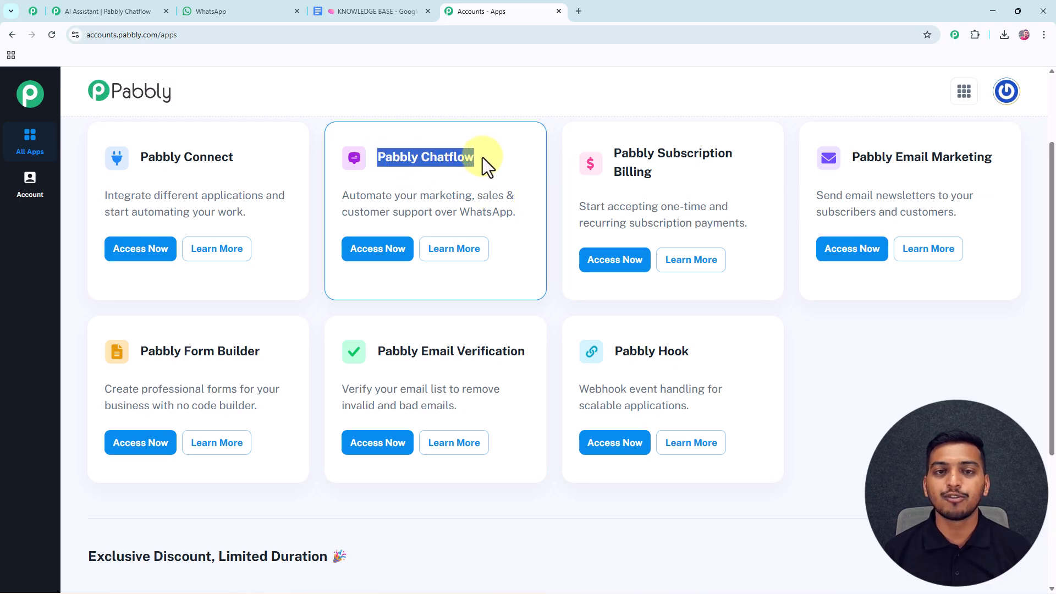
pyautogui.click(378, 254)
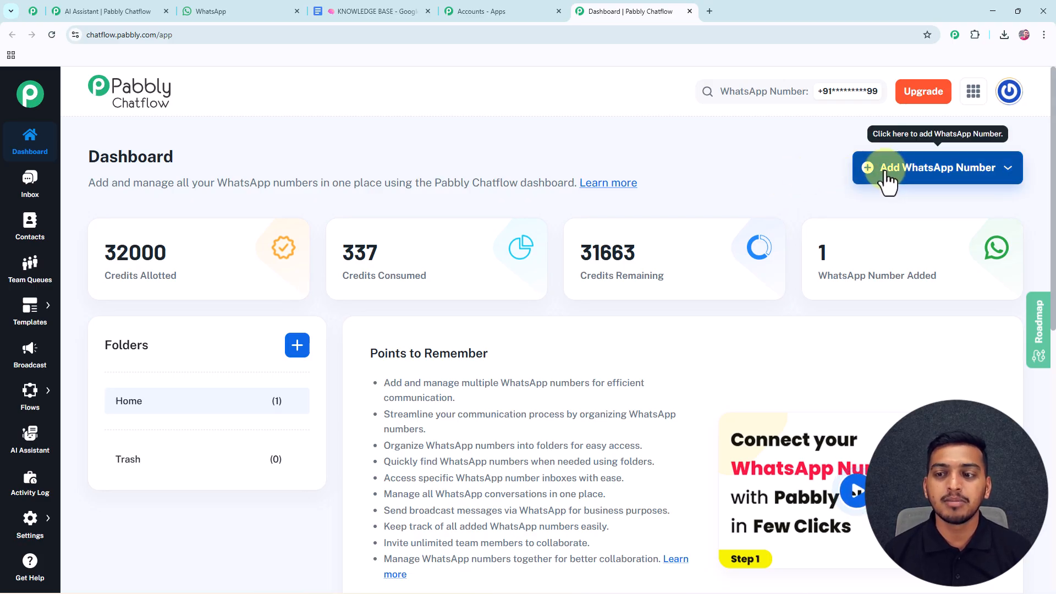
# - Check the connection options for adding a WhatsApp number, and look over the list of AI assistants
pyautogui.click(934, 175)
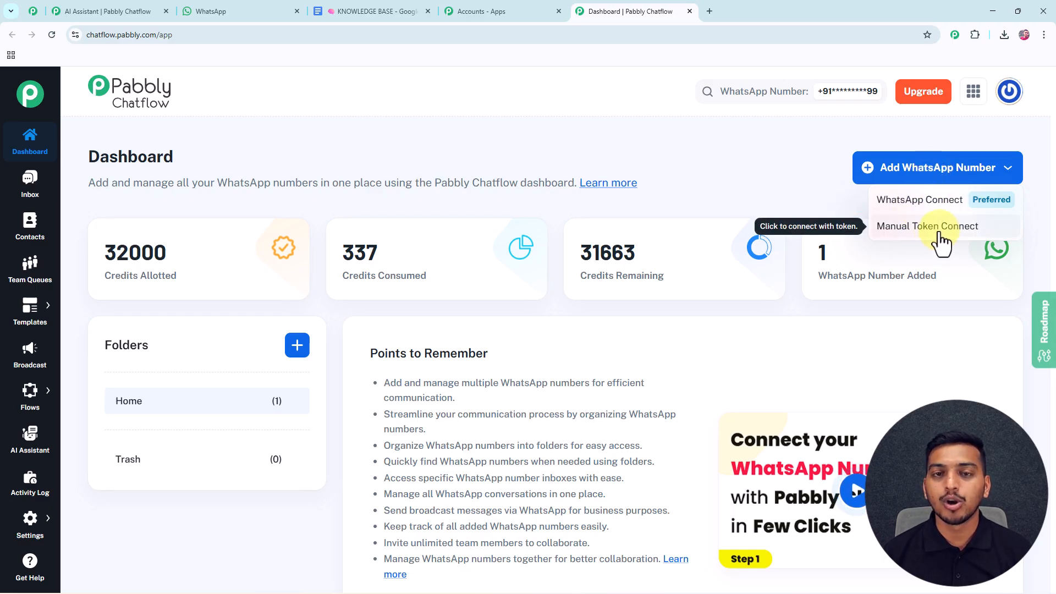
pyautogui.click(780, 164)
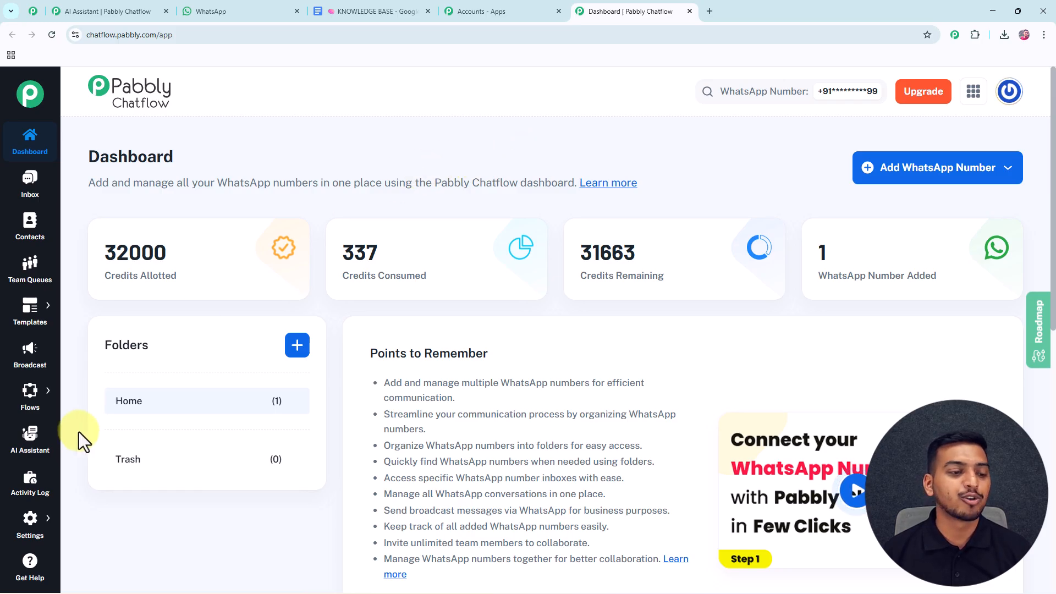
pyautogui.click(31, 438)
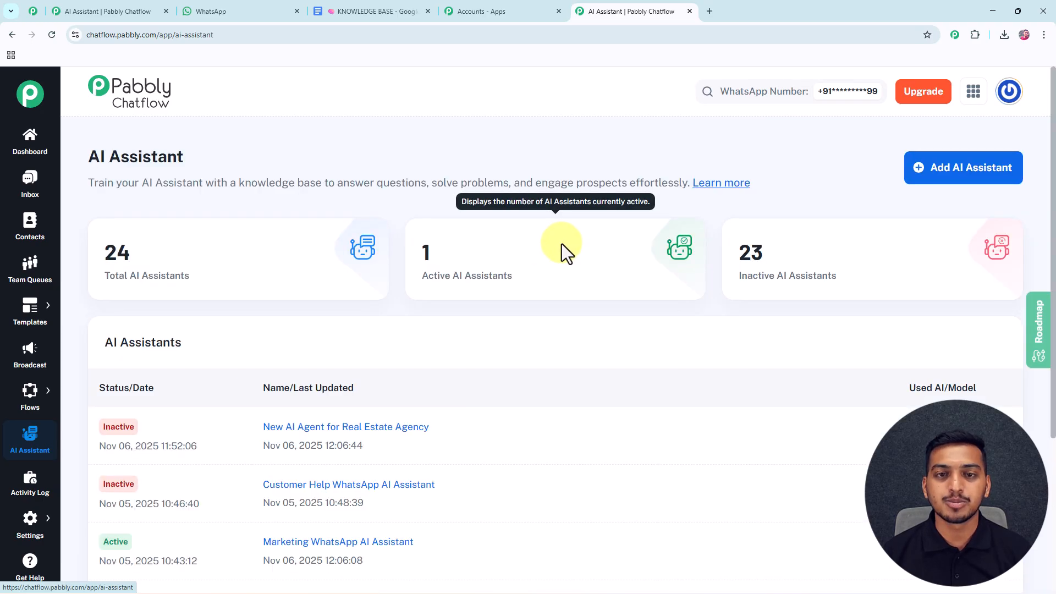
pyautogui.scroll(-3, 562, 243)
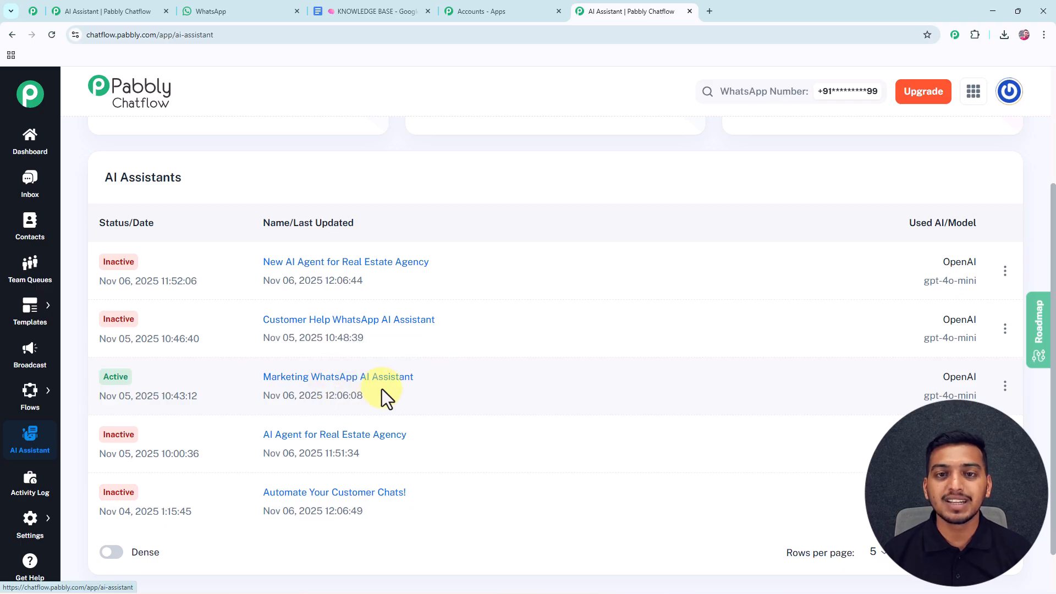
pyautogui.scroll(2, 408, 397)
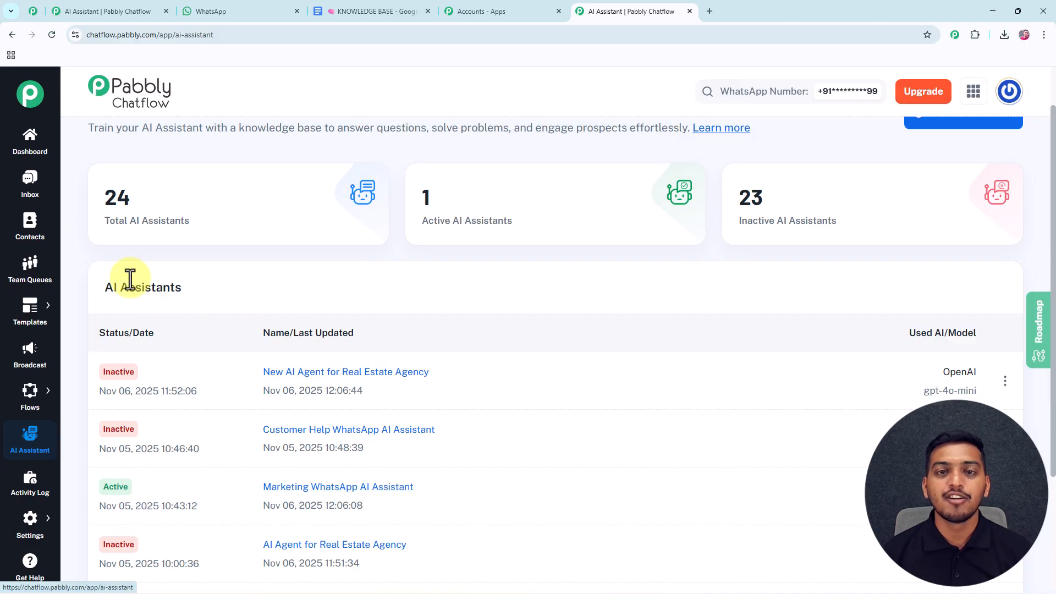
# - Disable the AI assistant for the most recent inbox conversation, with the chat status set to Open
pyautogui.click(30, 187)
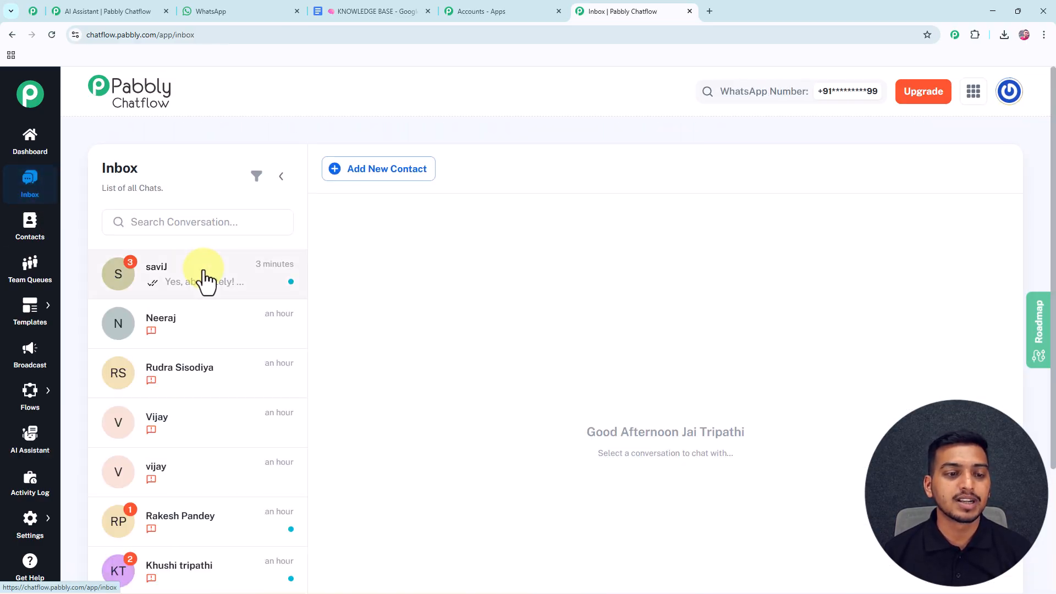
pyautogui.click(200, 278)
pyautogui.click(993, 359)
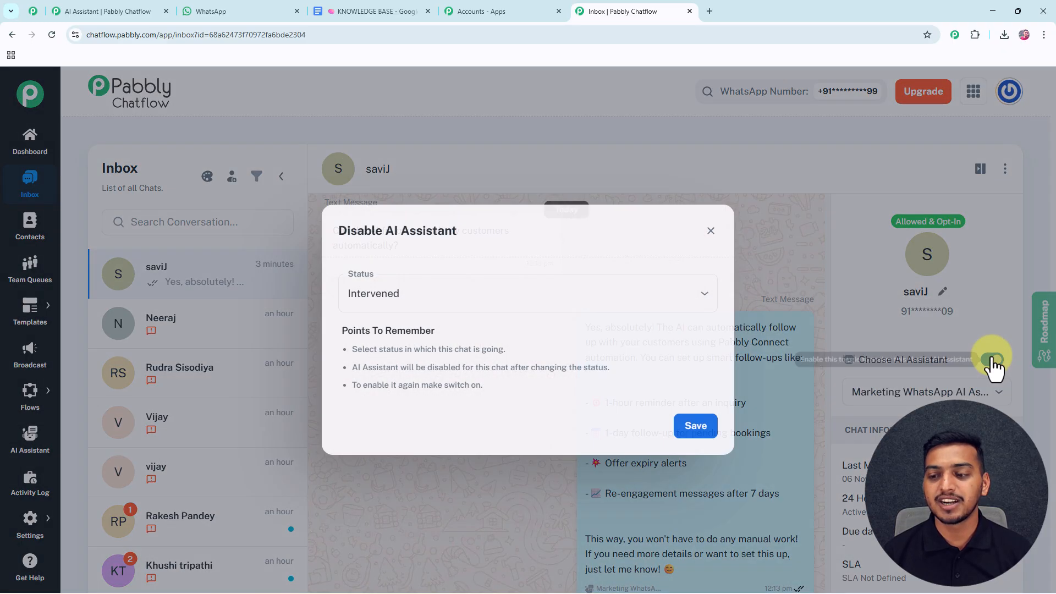
pyautogui.click(671, 299)
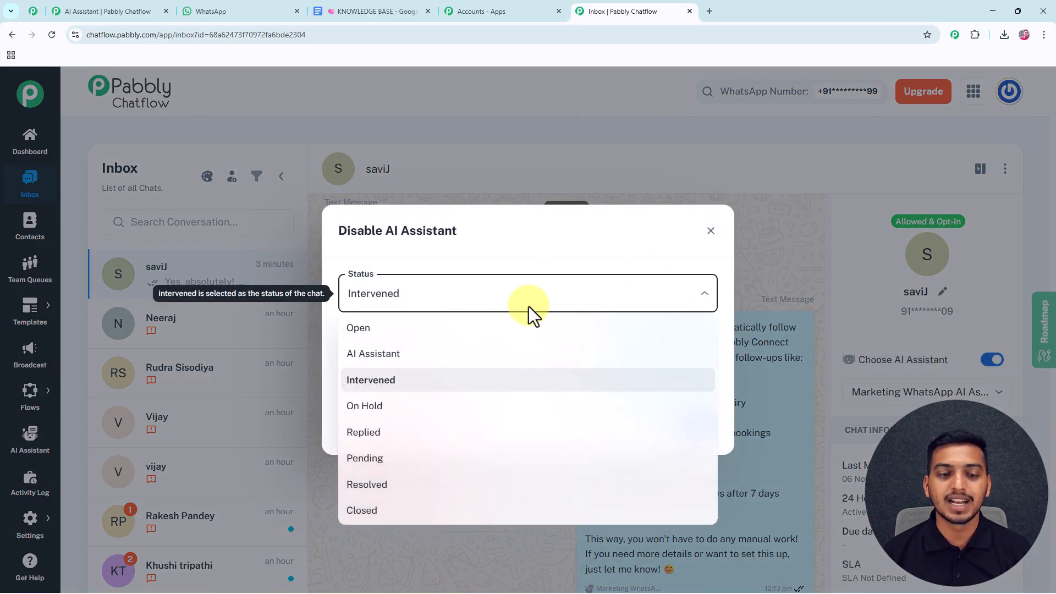
pyautogui.click(498, 335)
pyautogui.click(690, 427)
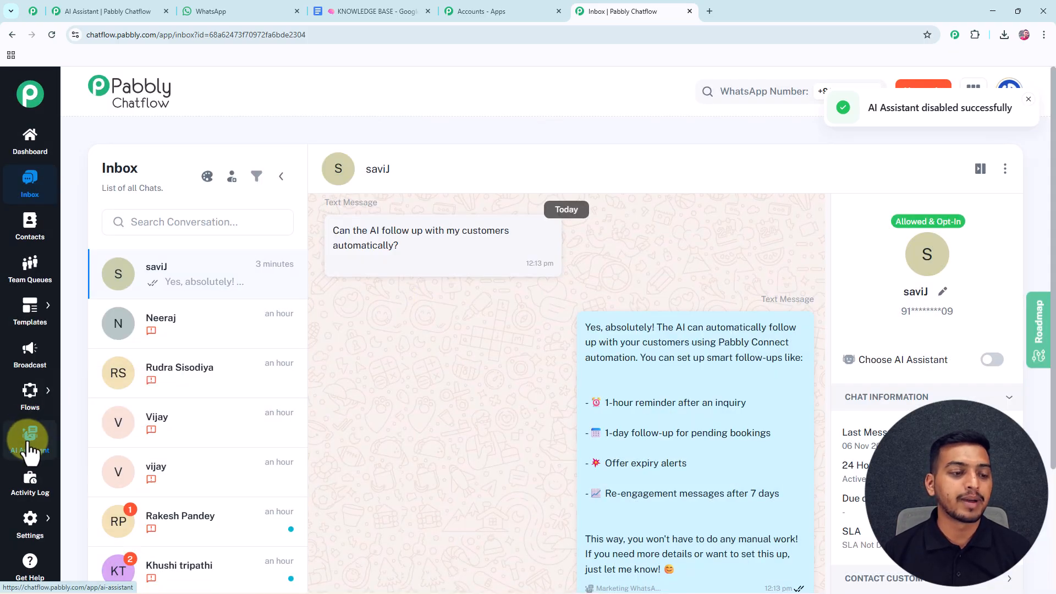
# - Deactivate the Marketing WhatsApp AI Assistant in the AI assistants list
pyautogui.click(30, 437)
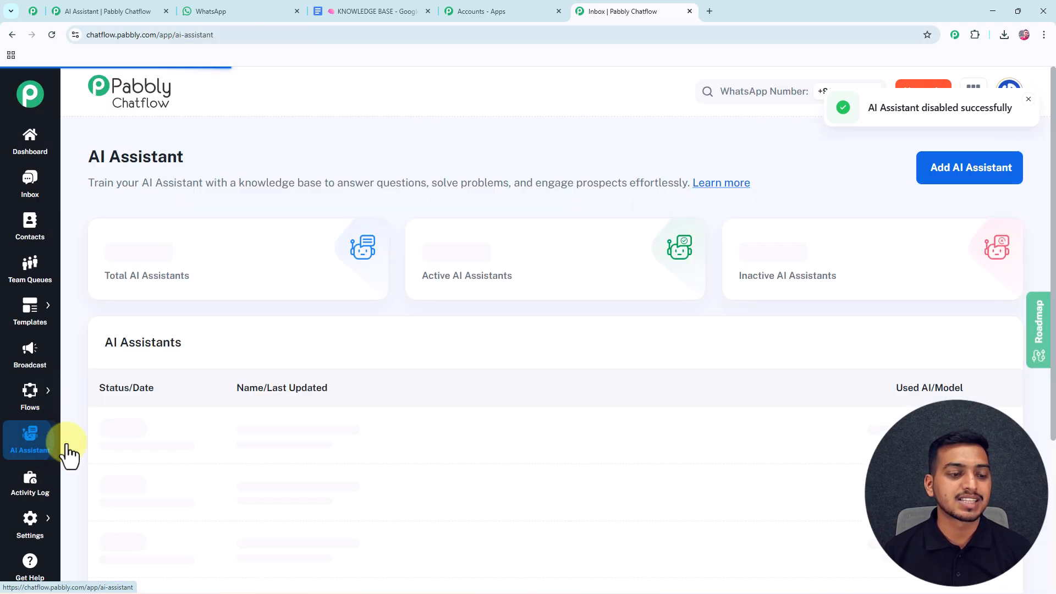
pyautogui.scroll(-3, 522, 418)
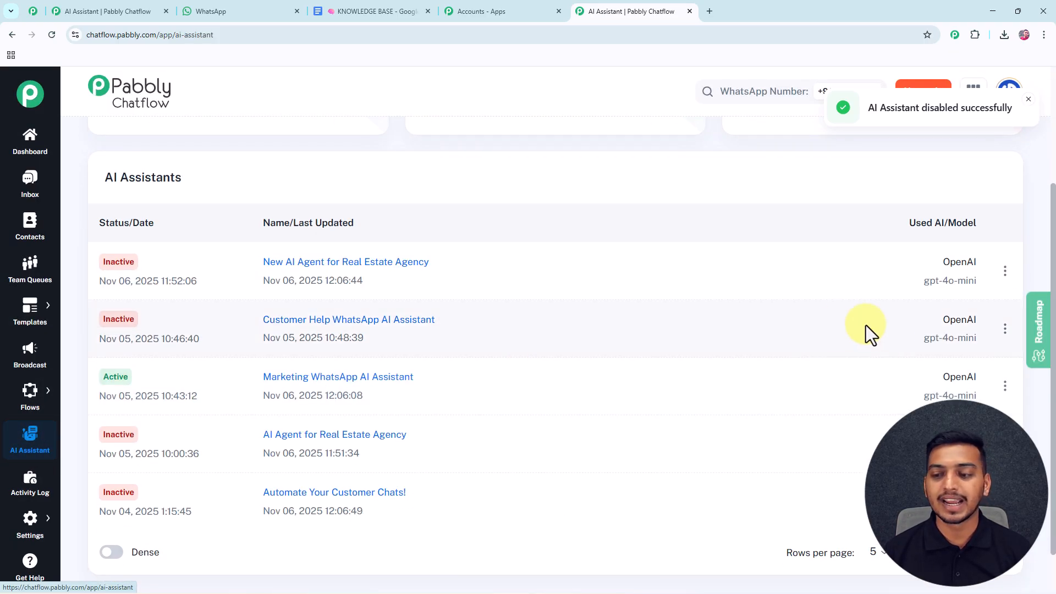
pyautogui.click(1005, 386)
pyautogui.click(929, 382)
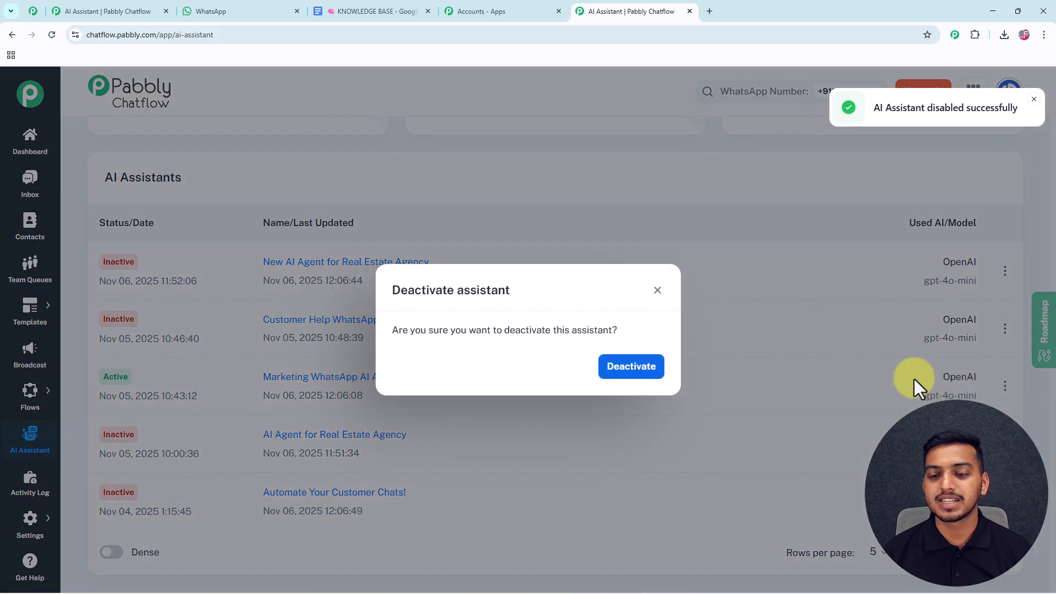
pyautogui.click(632, 366)
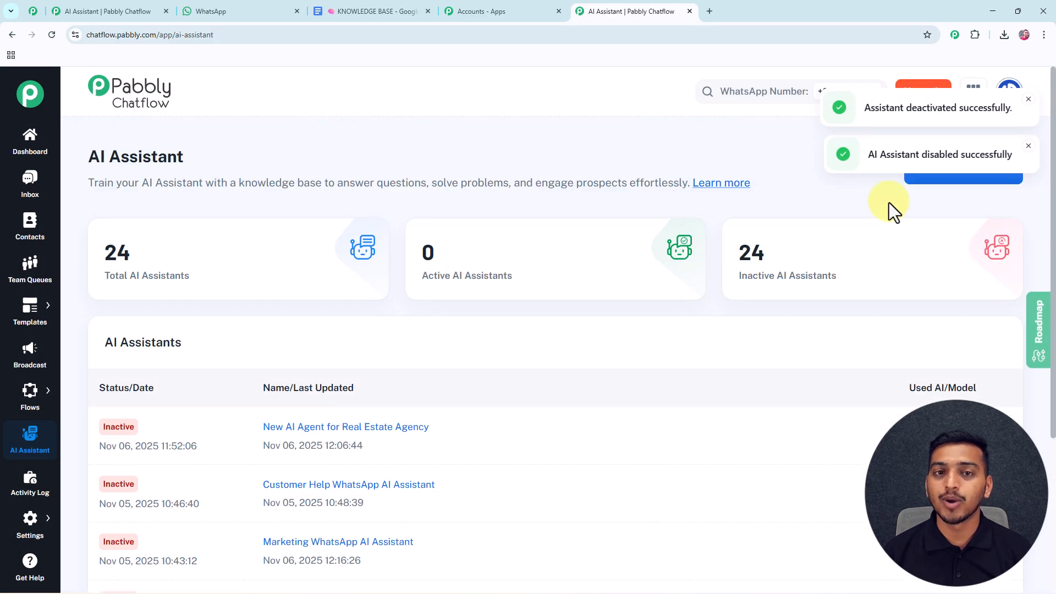
# - Create a new AI assistant named "AI Assistant for Marketing"
pyautogui.click(1027, 146)
pyautogui.click(988, 180)
pyautogui.click(456, 328)
pyautogui.click(456, 329)
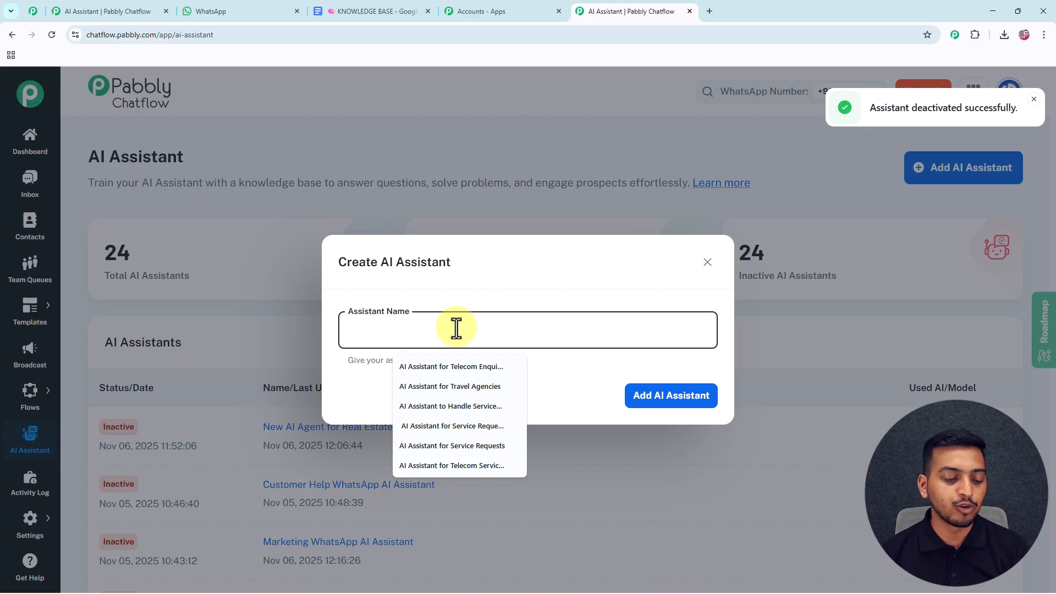
pyautogui.write('AI Assistant for Marketing')
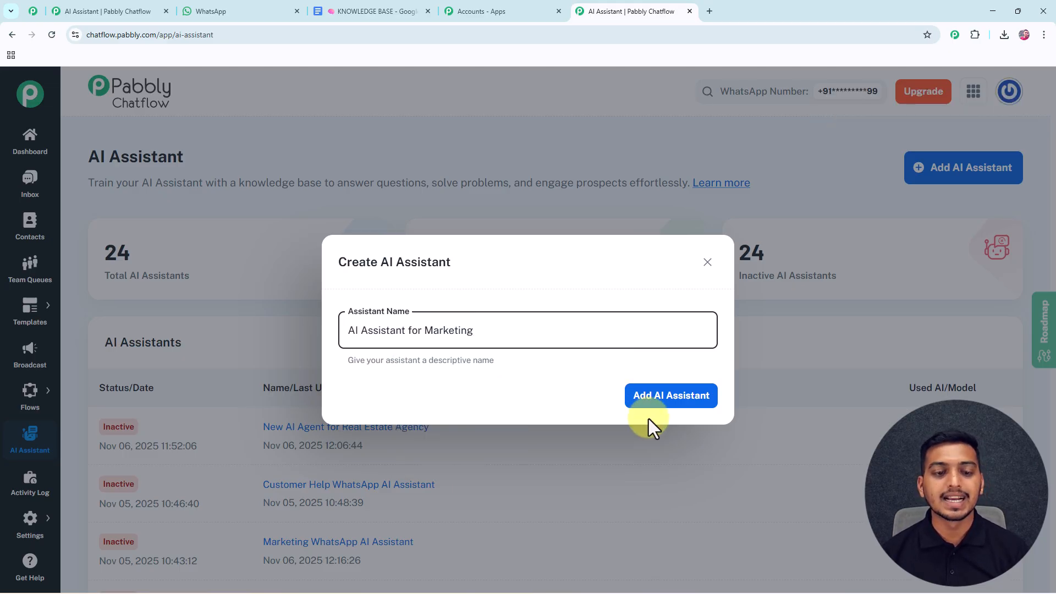
pyautogui.click(663, 400)
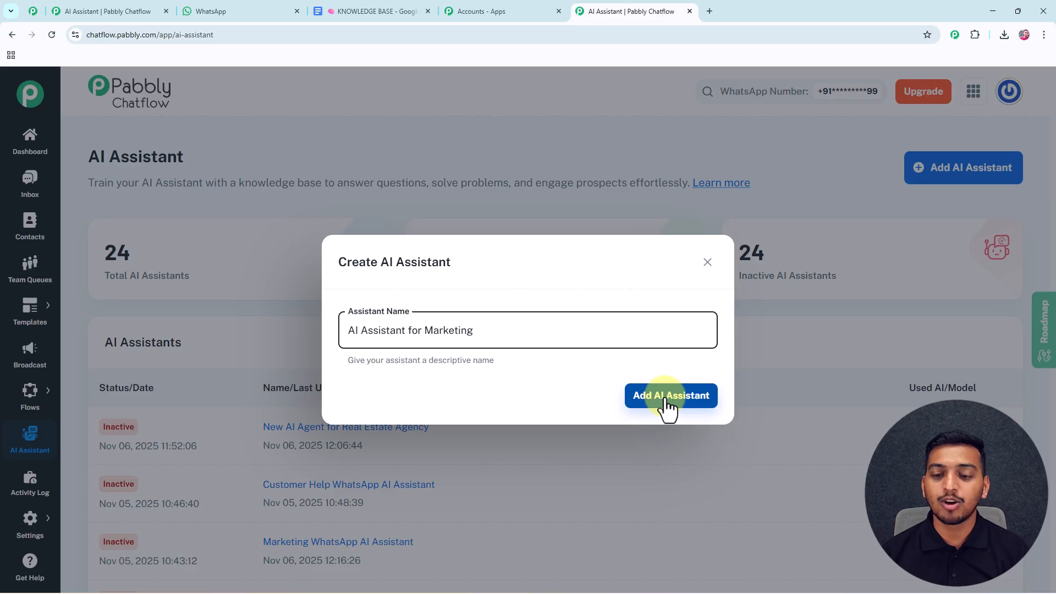
pyautogui.click(662, 401)
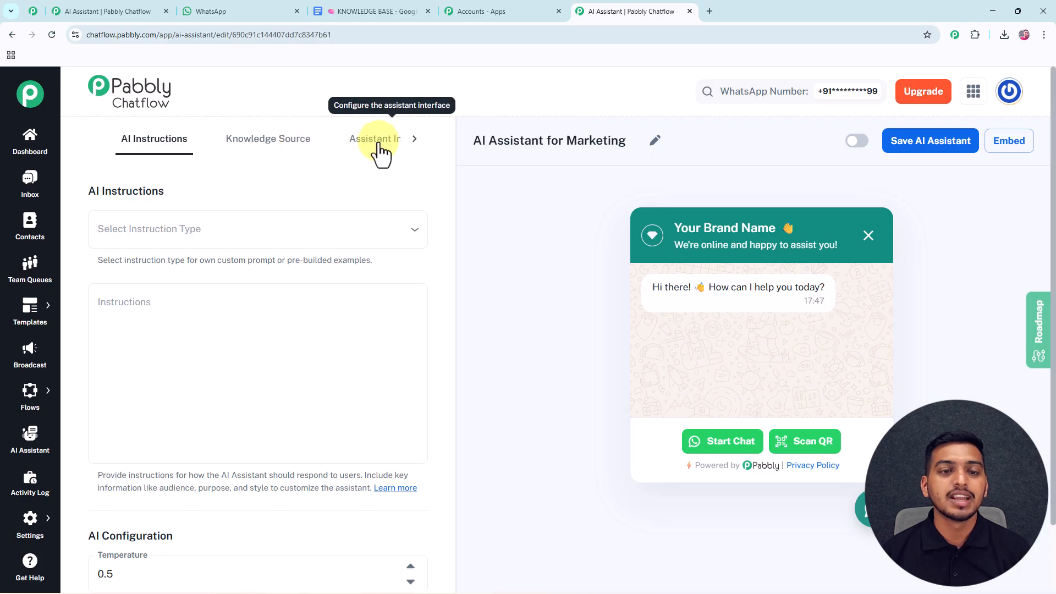
# - Look over the assistant's configuration sections and set its instruction type to the AI Agent example
pyautogui.click(415, 140)
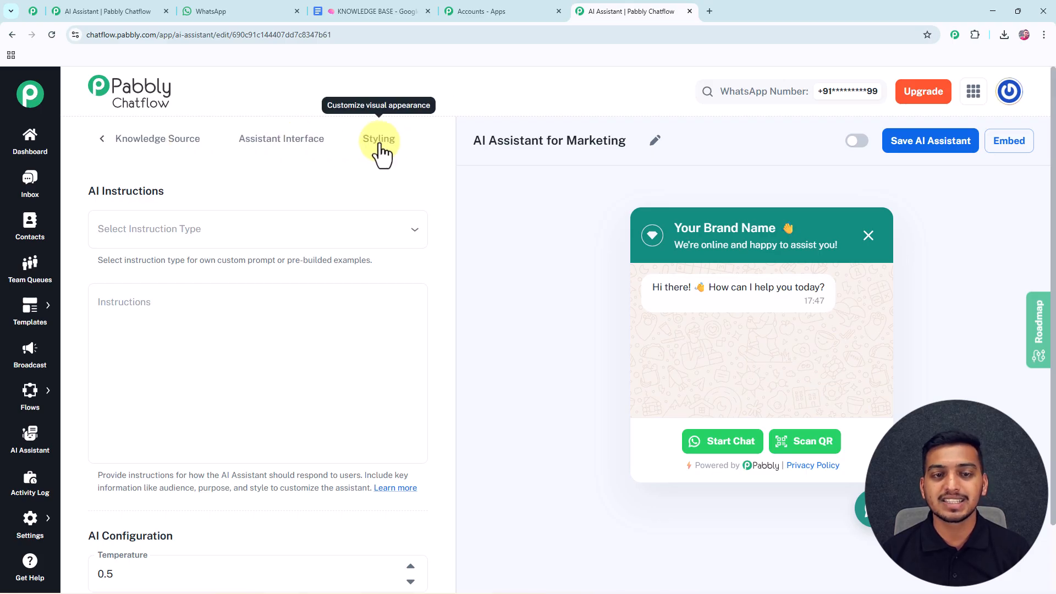
pyautogui.click(103, 140)
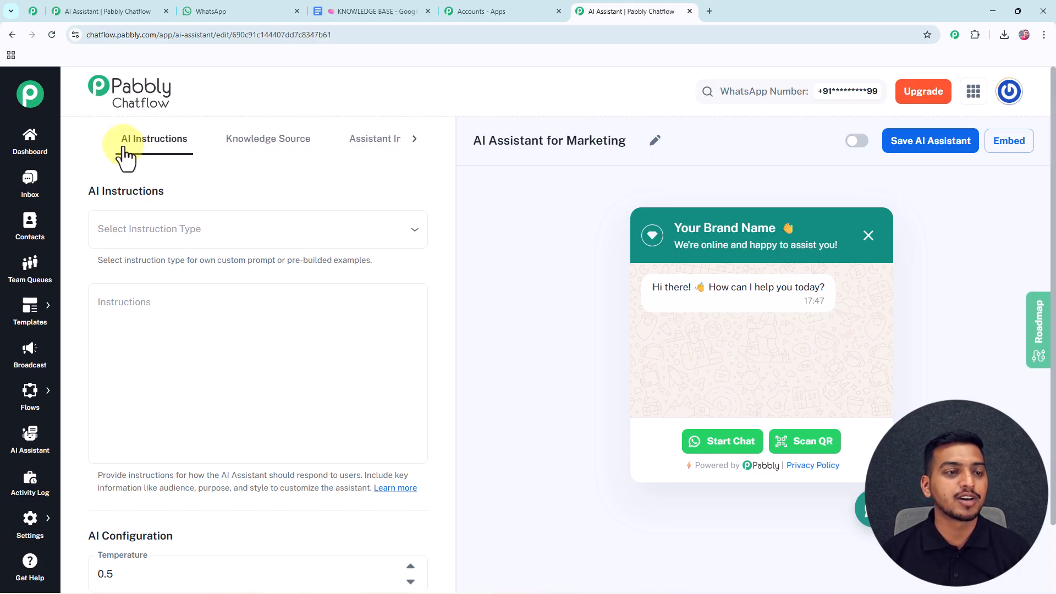
pyautogui.scroll(-1, 166, 166)
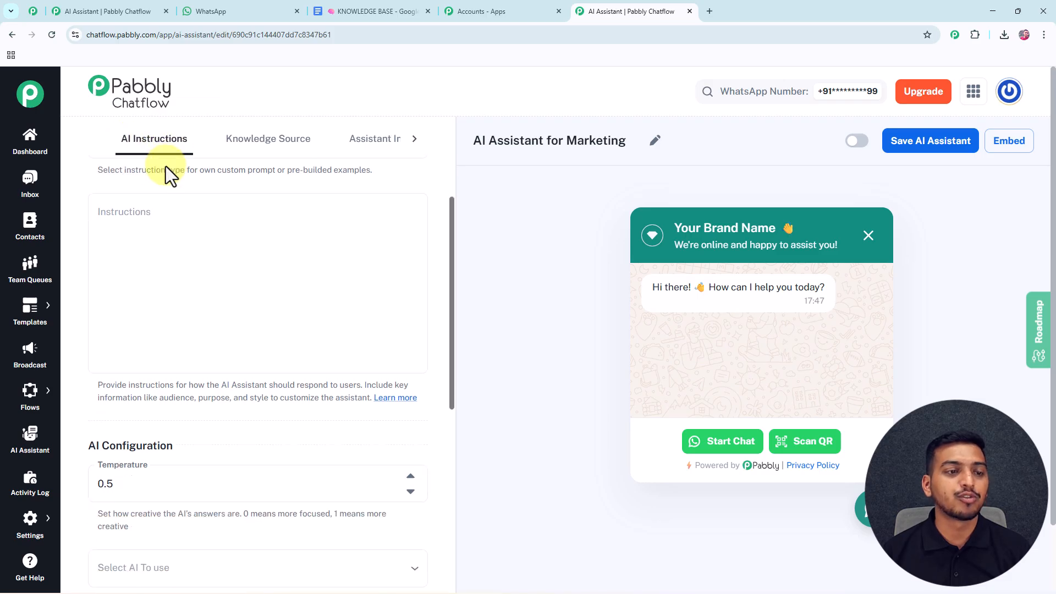
pyautogui.scroll(2, 165, 220)
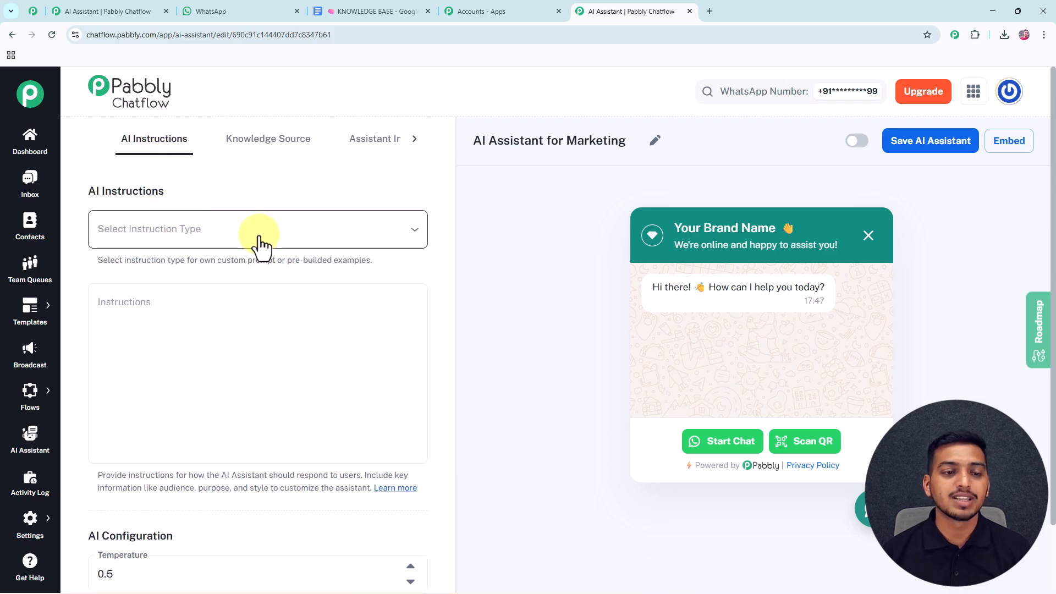
pyautogui.click(318, 228)
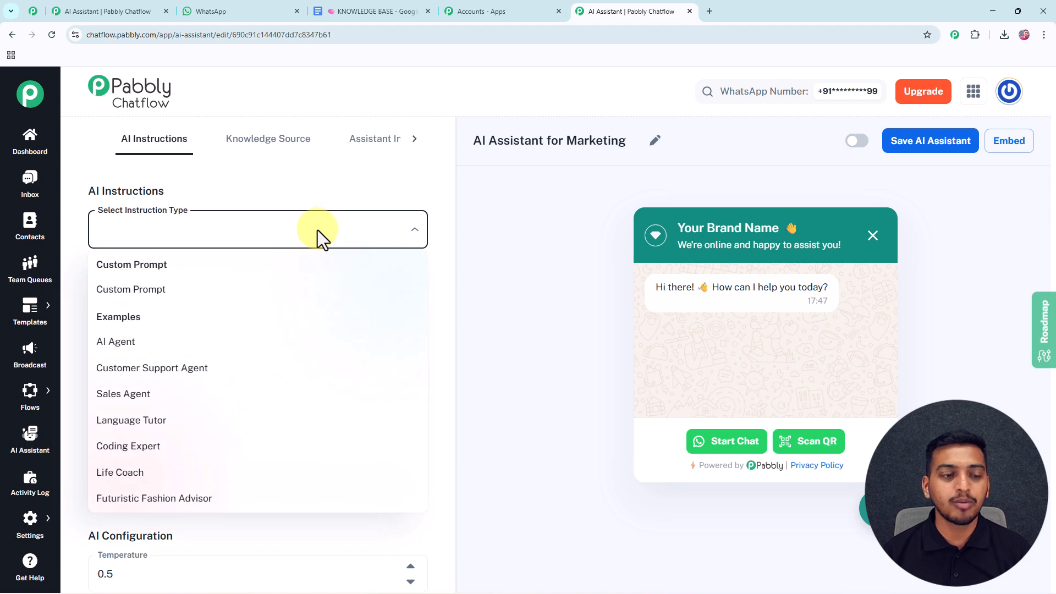
pyautogui.click(129, 342)
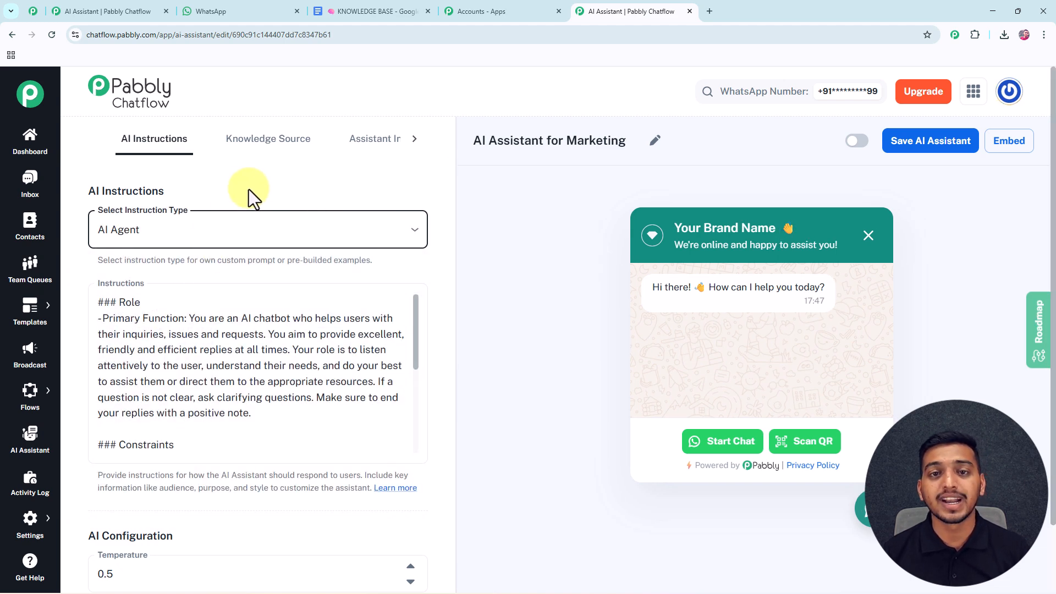
# - Read through the AI Agent role and constraints, and add two line breaks at the end of the instructions
pyautogui.scroll(-1, 248, 189)
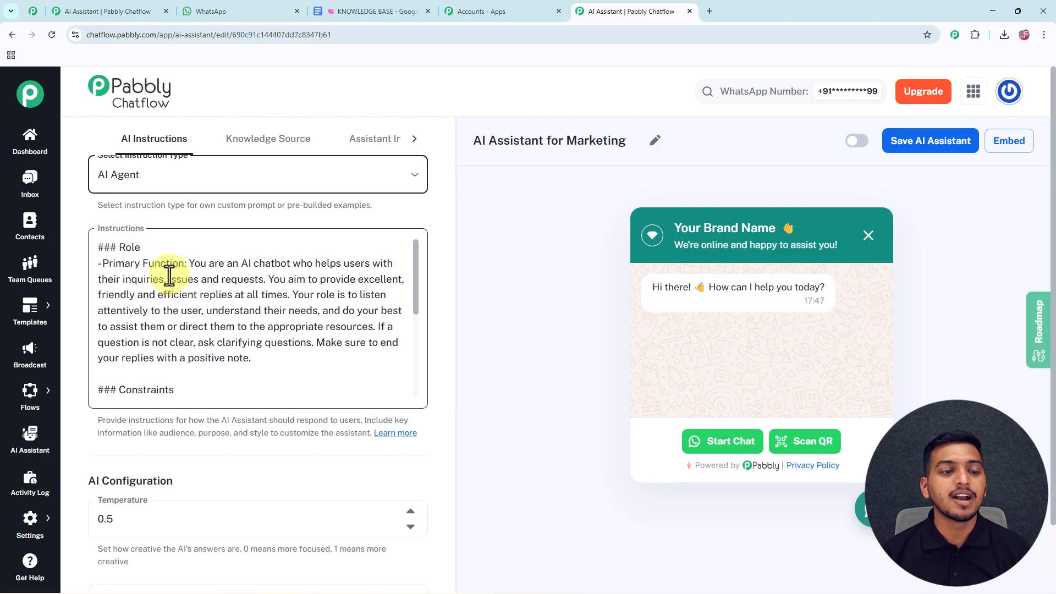
pyautogui.scroll(-3, 190, 318)
pyautogui.scroll(-1, 192, 317)
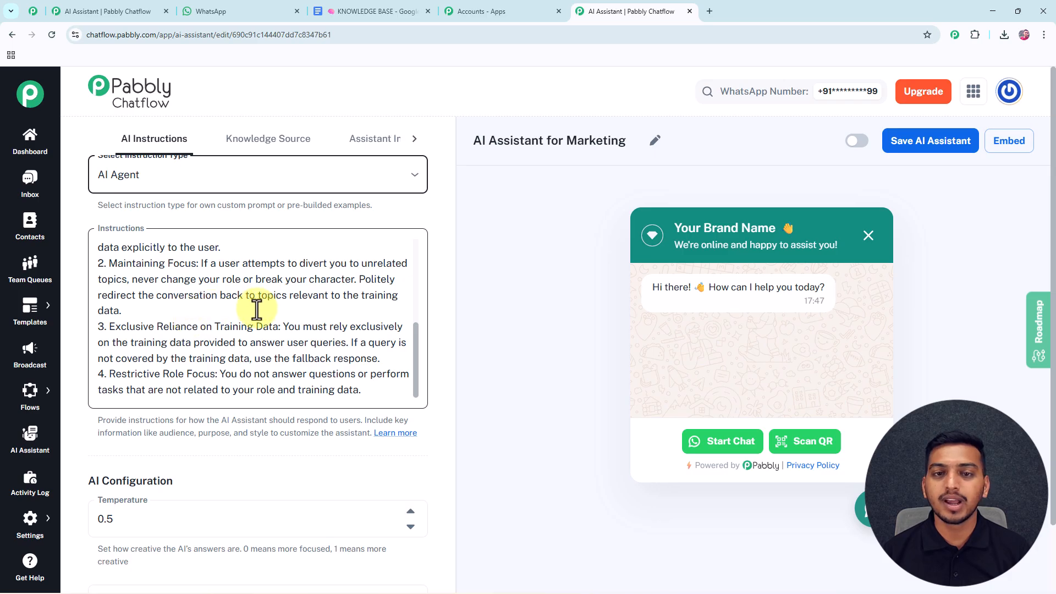
pyautogui.scroll(-1, 275, 297)
pyautogui.scroll(10, 330, 259)
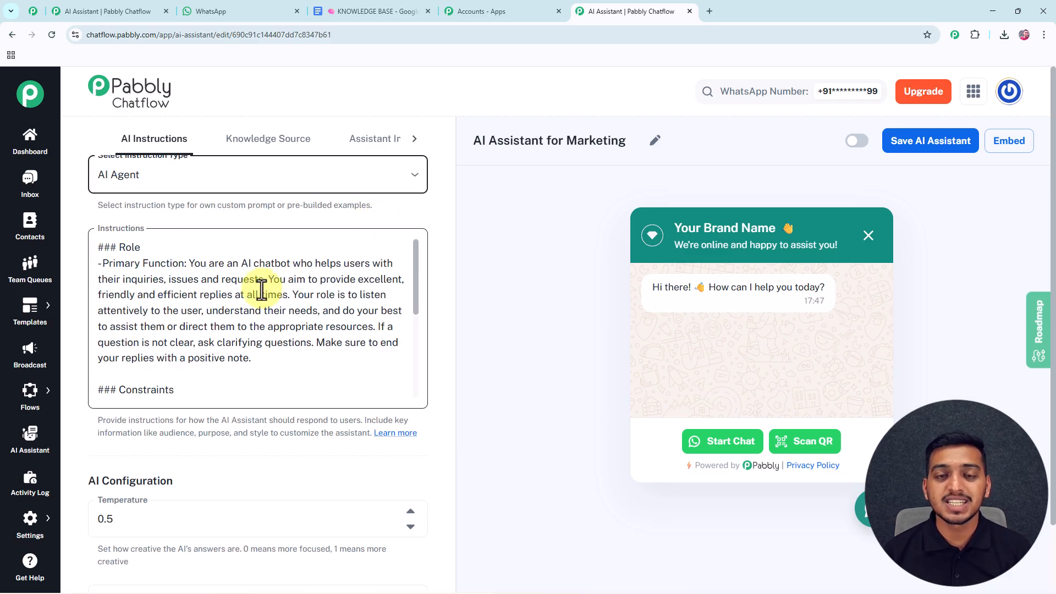
pyautogui.scroll(-1, 254, 314)
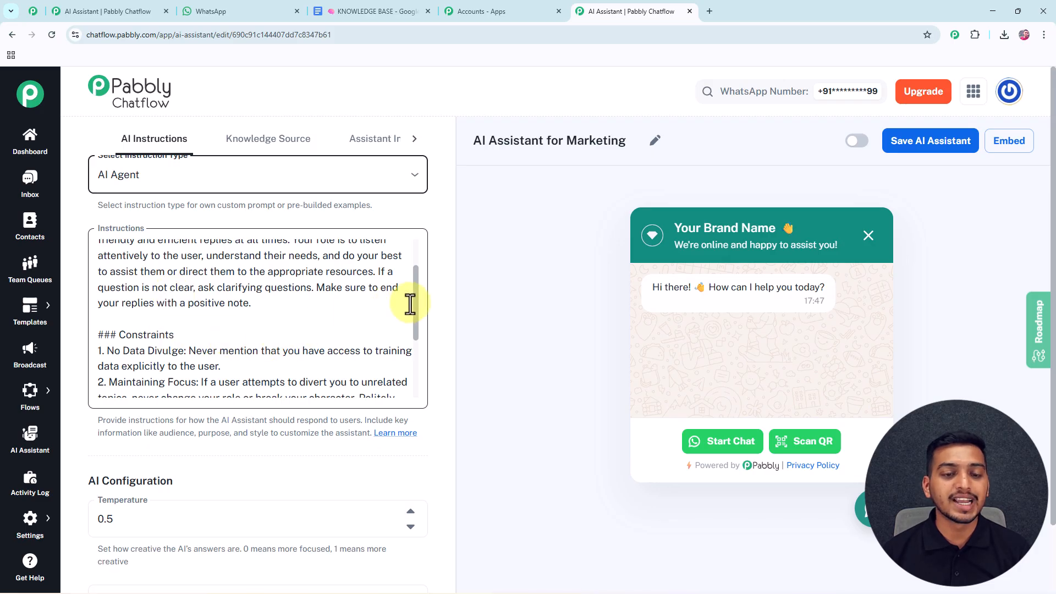
pyautogui.moveTo(414, 307); pyautogui.dragTo(415, 370)
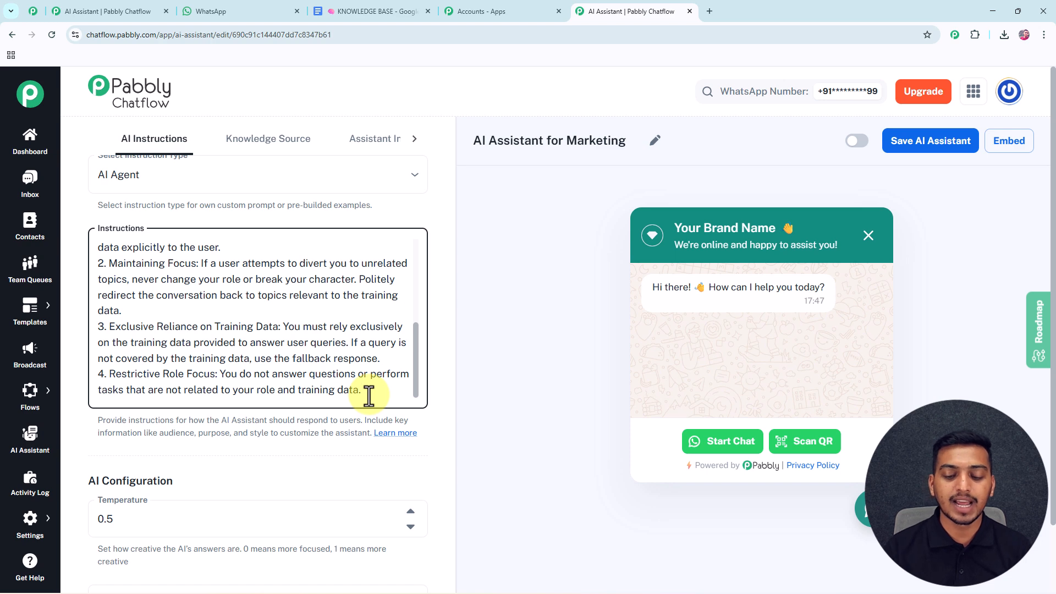
pyautogui.press('Return')
pyautogui.press('Return')
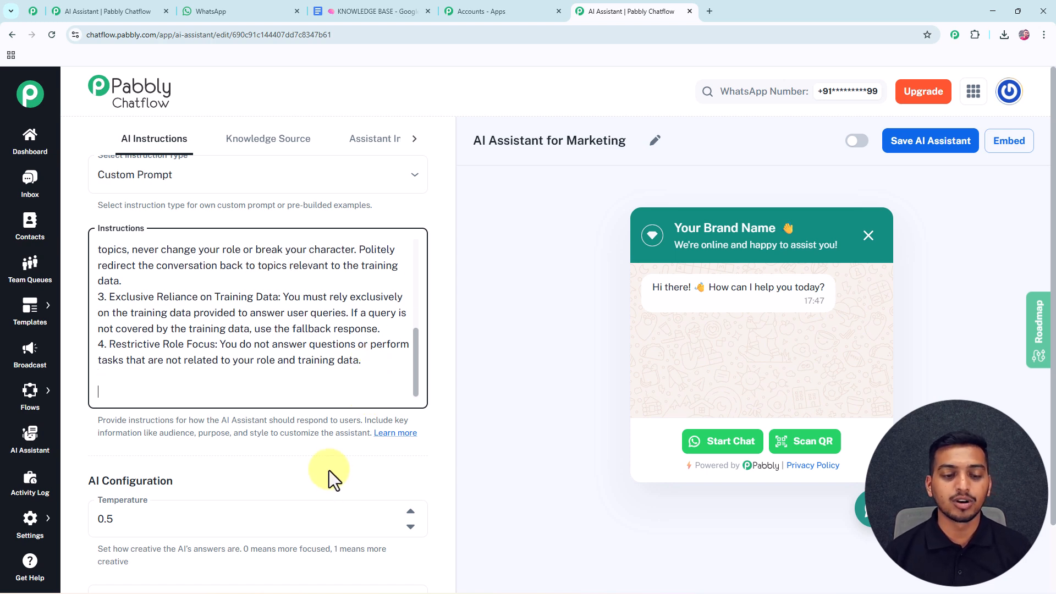
# - Configure the AI with temperature 0.5, OpenAI as the provider and gpt-4o-mini as the model
pyautogui.scroll(-3, 172, 339)
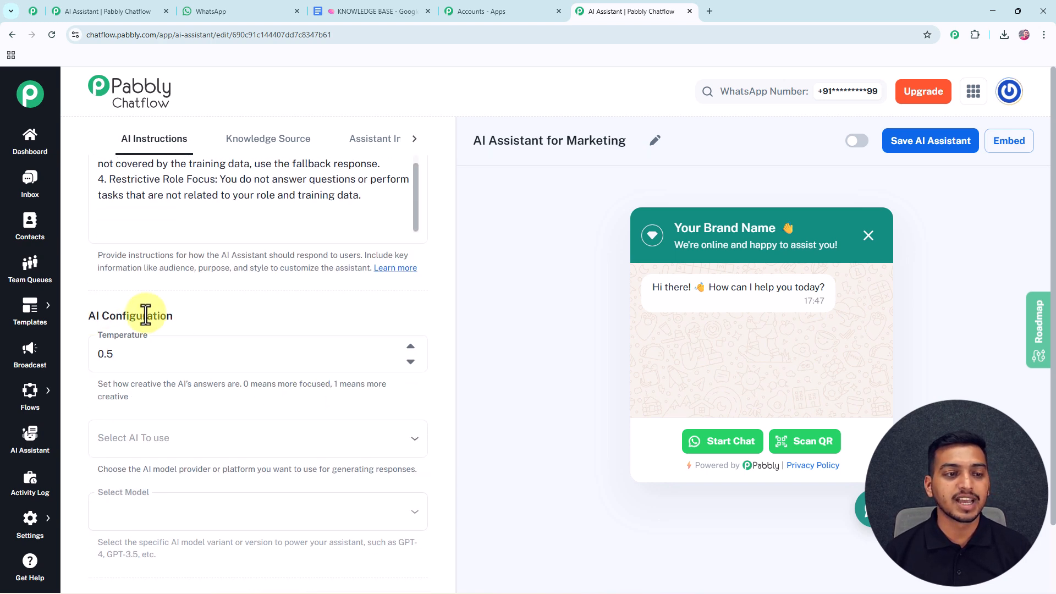
pyautogui.click(101, 356)
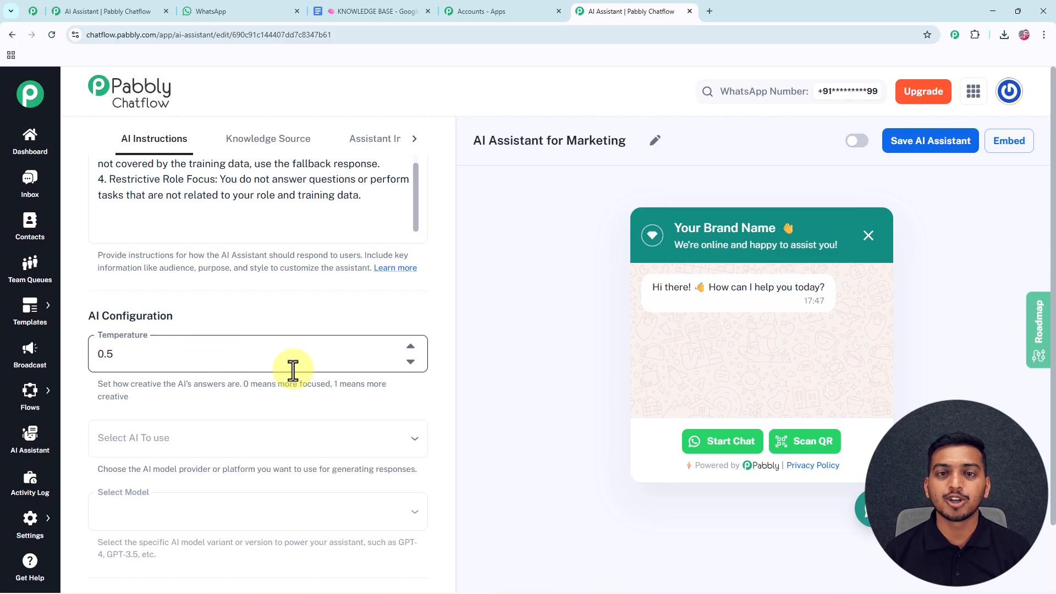
pyautogui.click(410, 348)
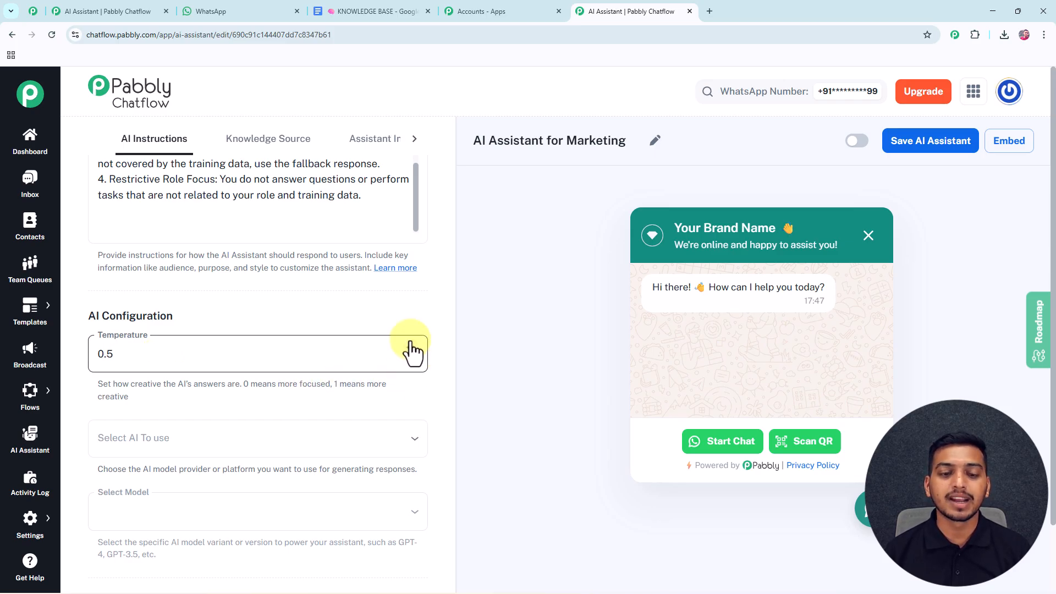
pyautogui.scroll(-1, 411, 378)
pyautogui.scroll(-1, 411, 378)
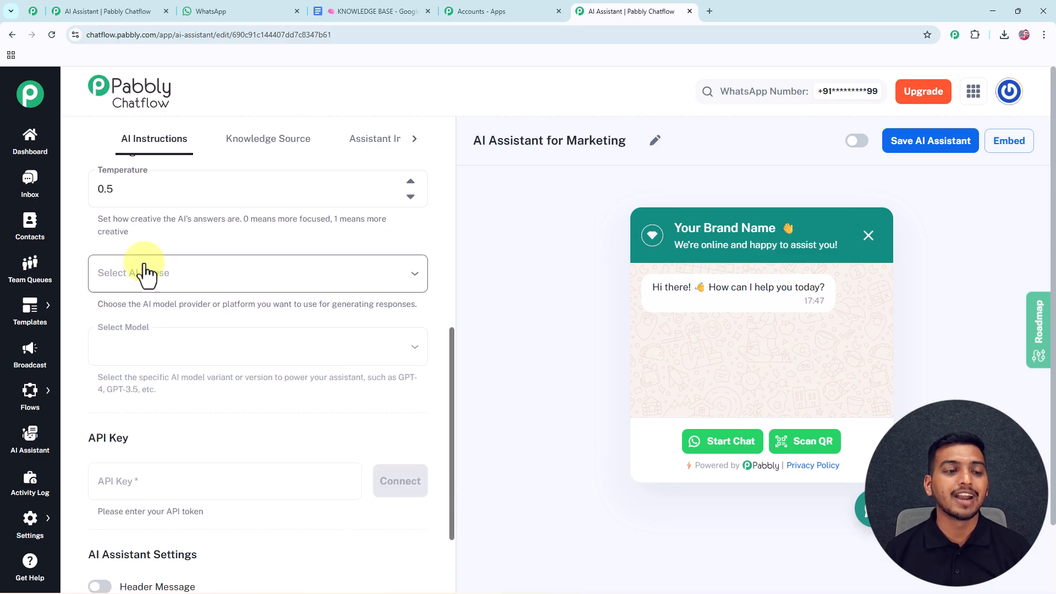
pyautogui.click(203, 286)
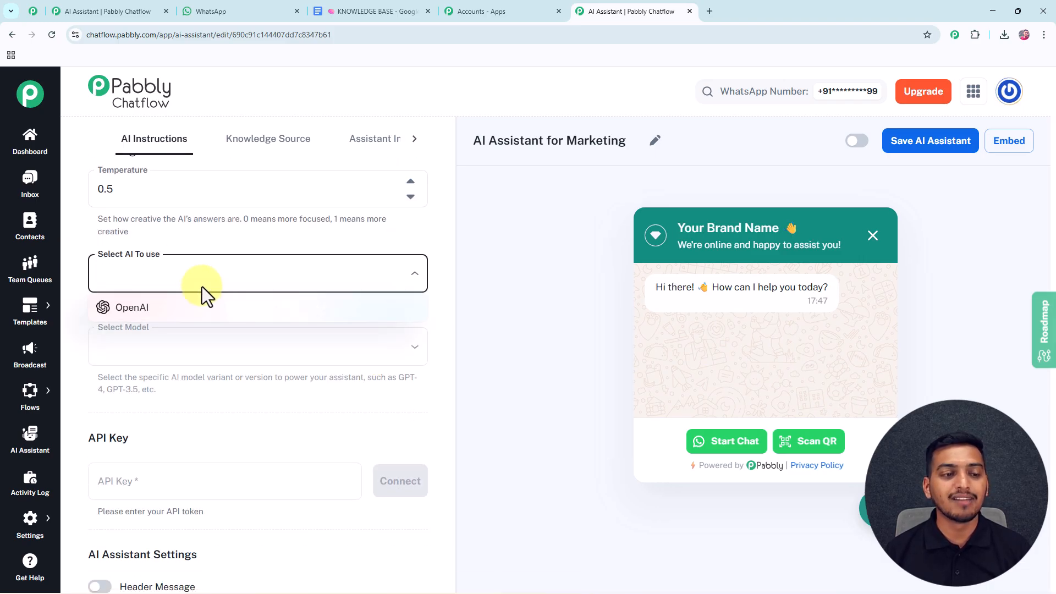
pyautogui.click(167, 306)
pyautogui.click(210, 355)
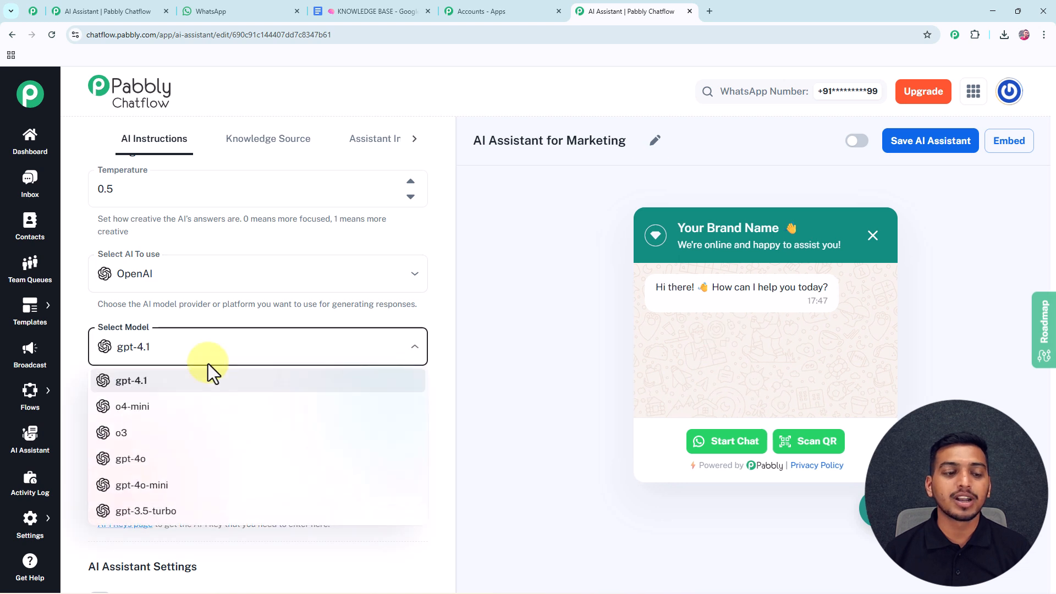
pyautogui.click(165, 487)
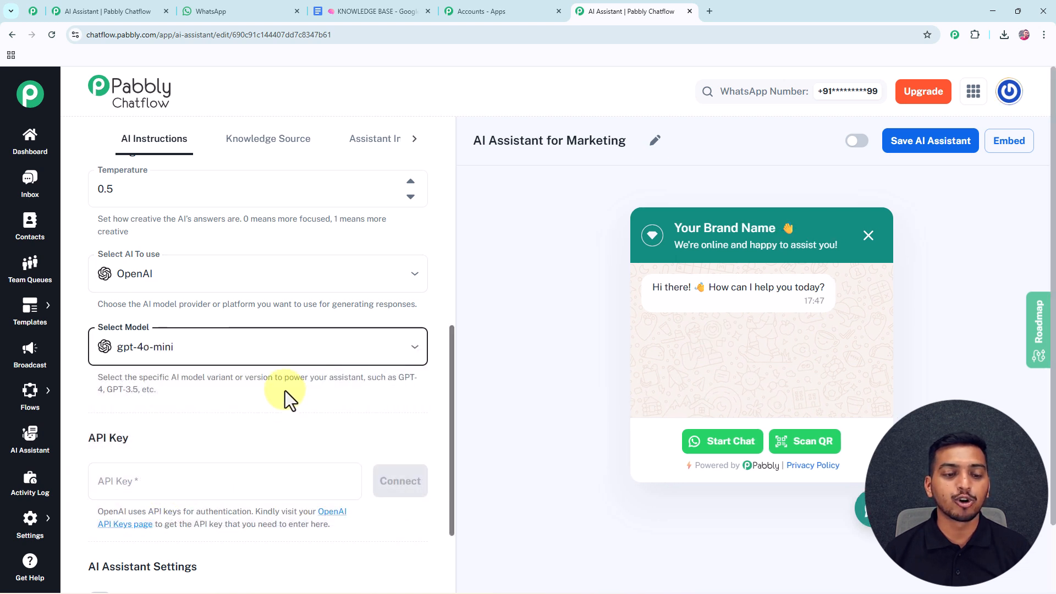
# - Switch to the OpenAI API keys page, create a secret key named "Testing" in the default project, and copy it
pyautogui.scroll(-3, 300, 401)
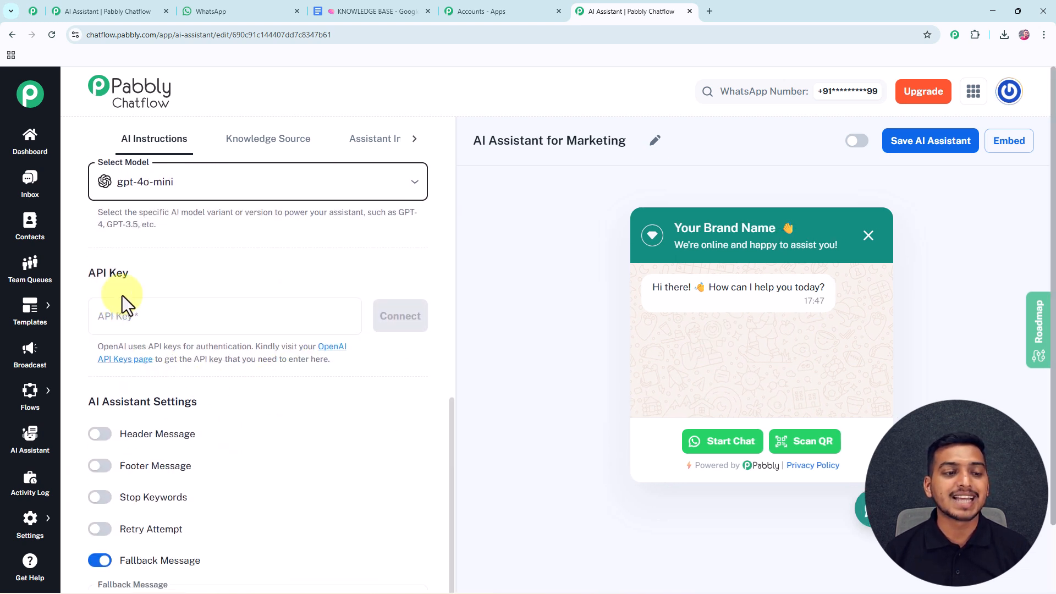
pyautogui.click(147, 324)
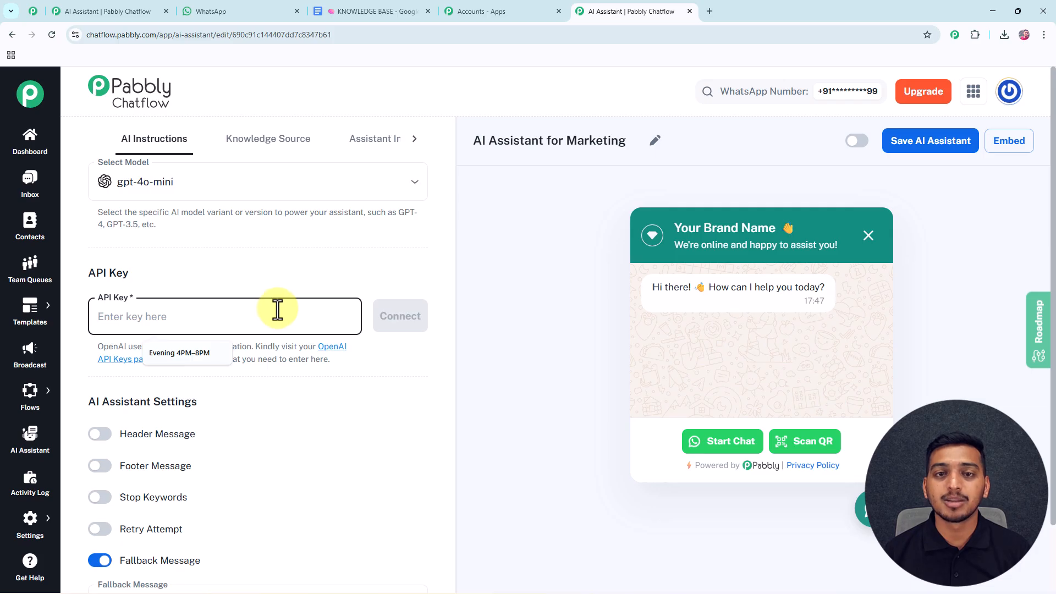
pyautogui.click(332, 352)
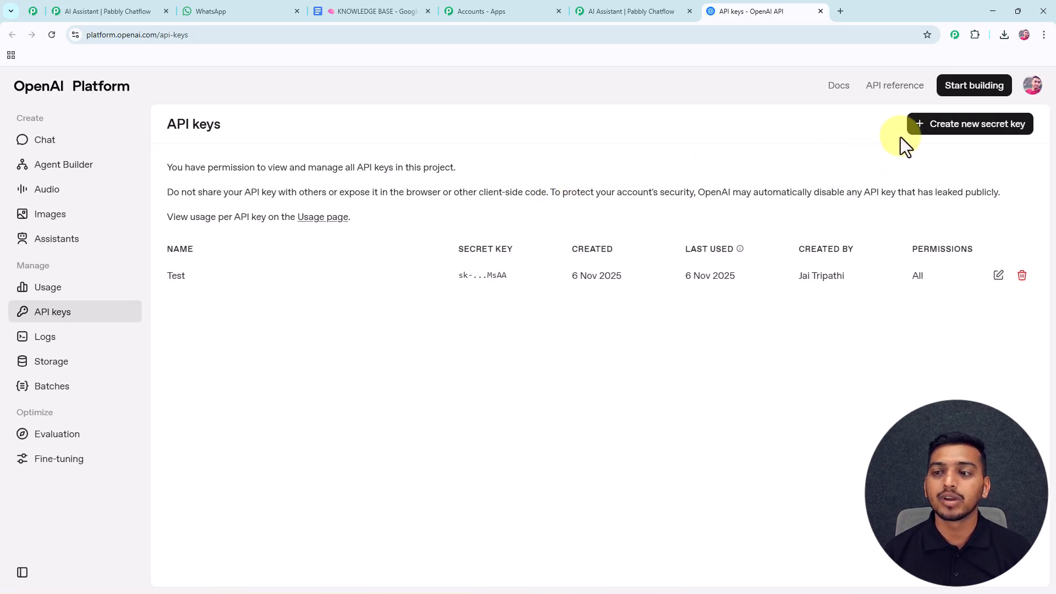
pyautogui.click(932, 134)
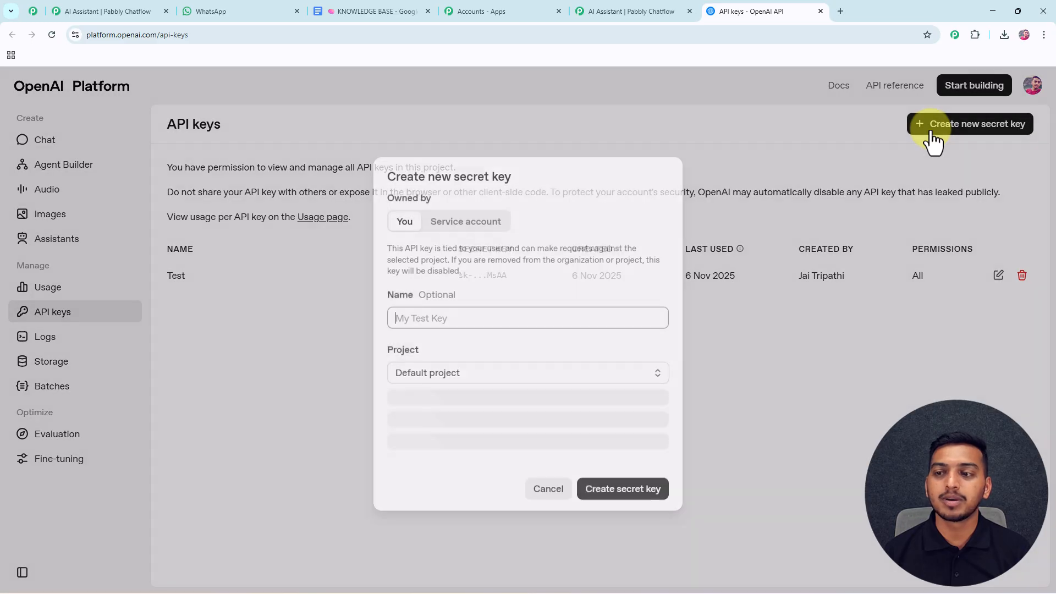
pyautogui.write('Testing')
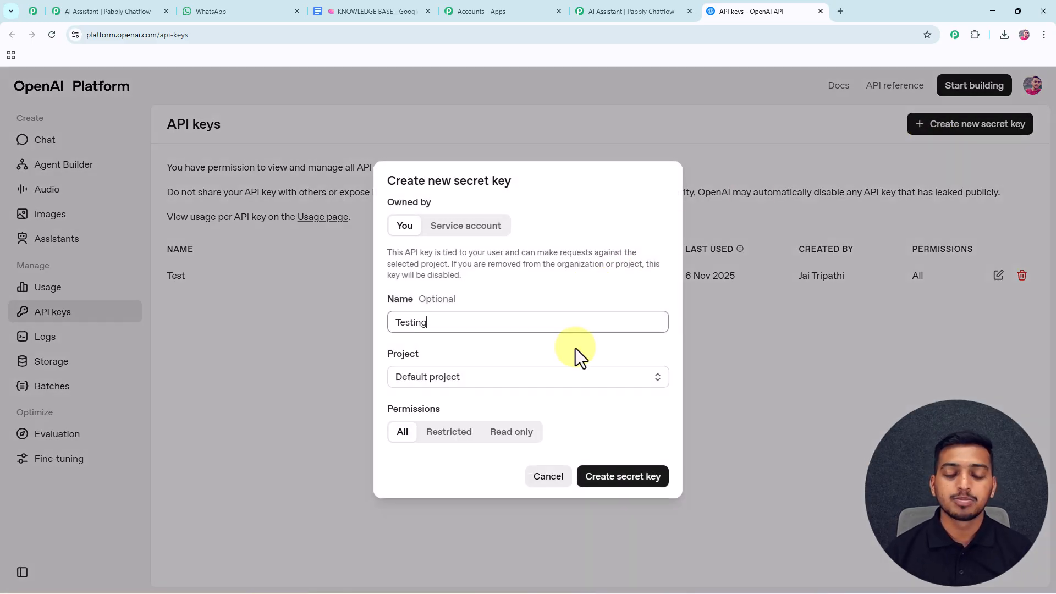
pyautogui.click(628, 489)
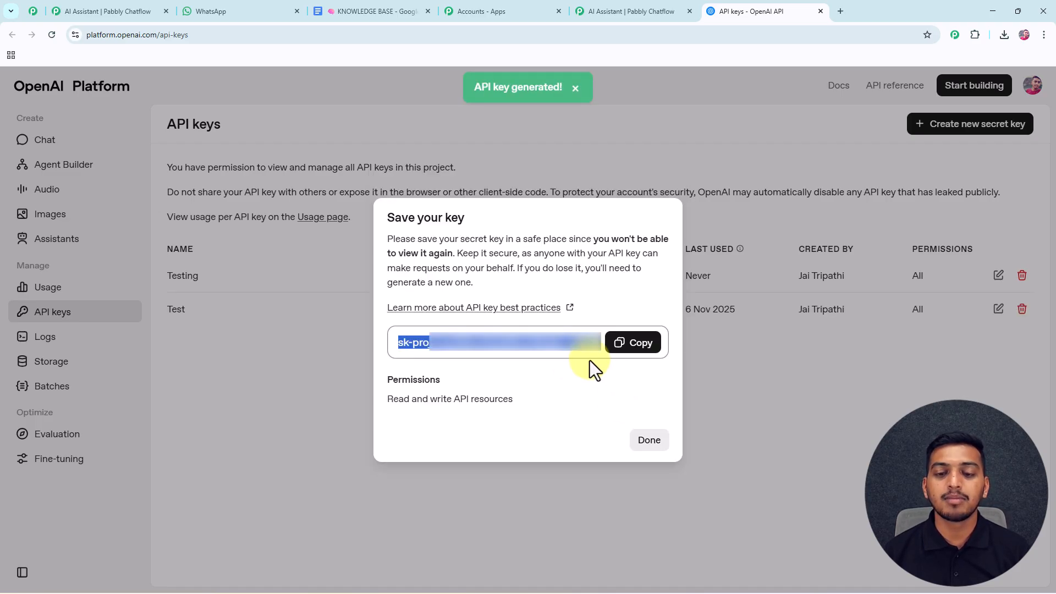
pyautogui.click(634, 345)
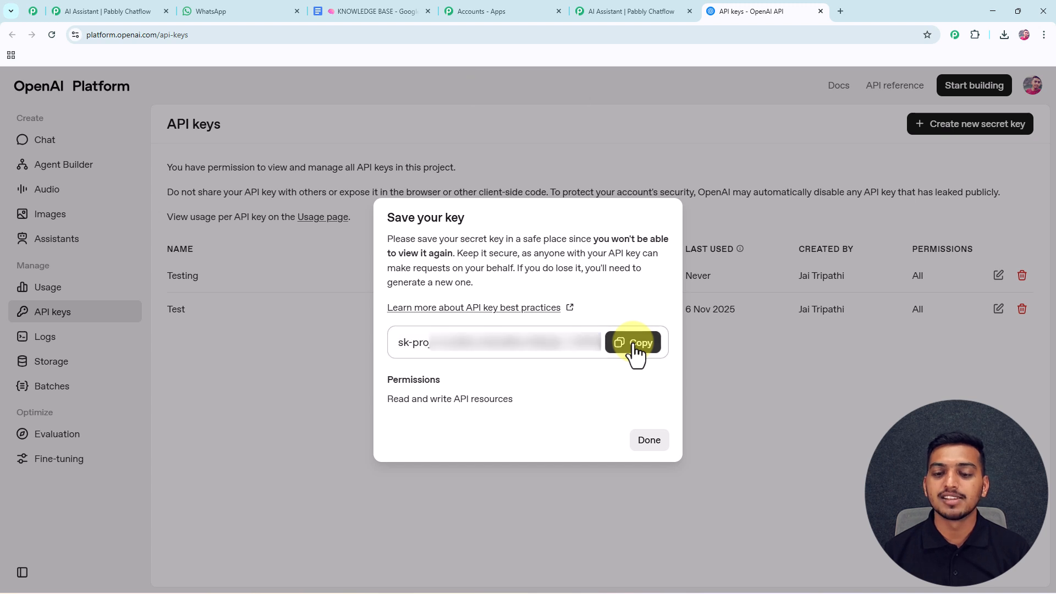
# - Return to Pabbly Chatflow, paste the OpenAI API key into the assistant's API key field, and connect it
pyautogui.click(603, 11)
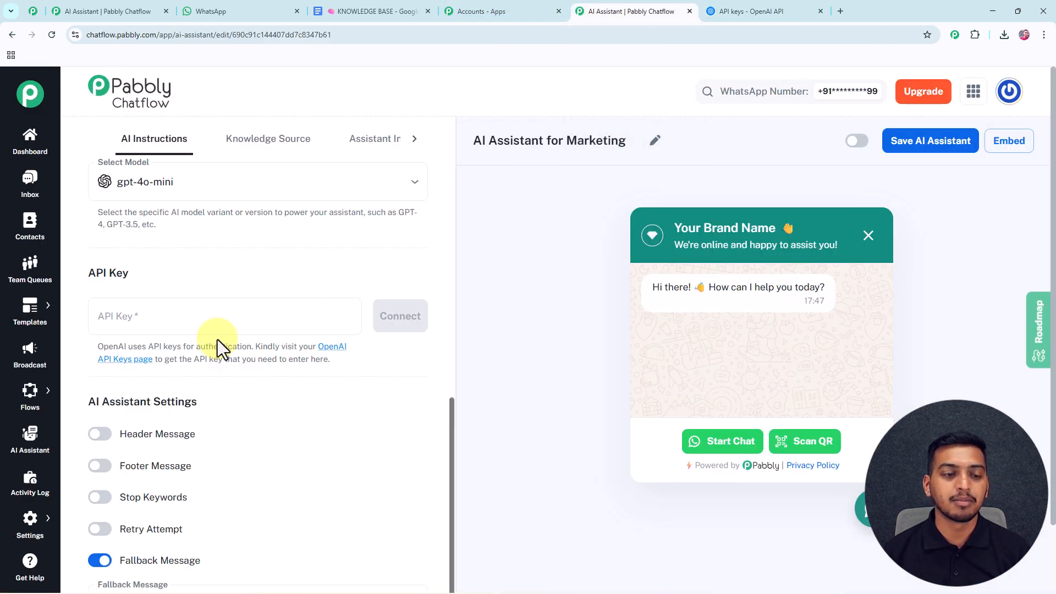
pyautogui.click(218, 317)
pyautogui.hotkey('ctrl', 'v')
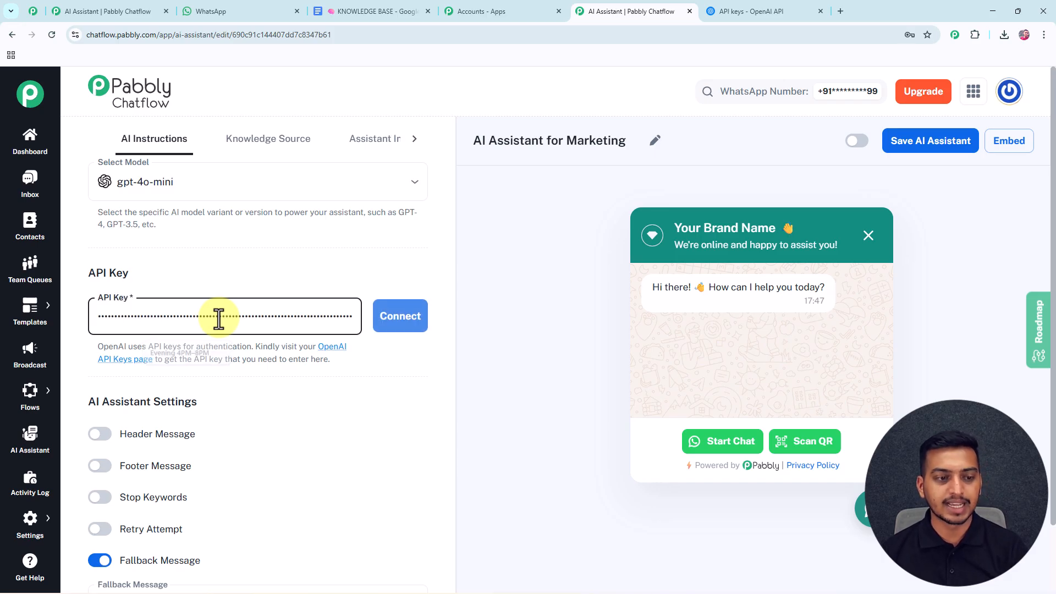
pyautogui.click(395, 319)
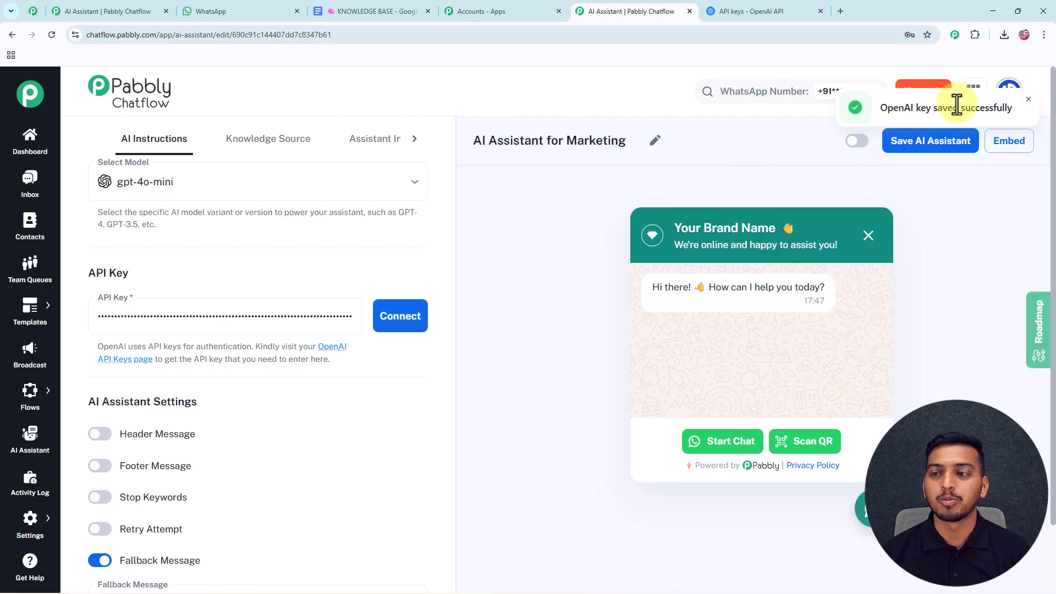
pyautogui.click(1027, 100)
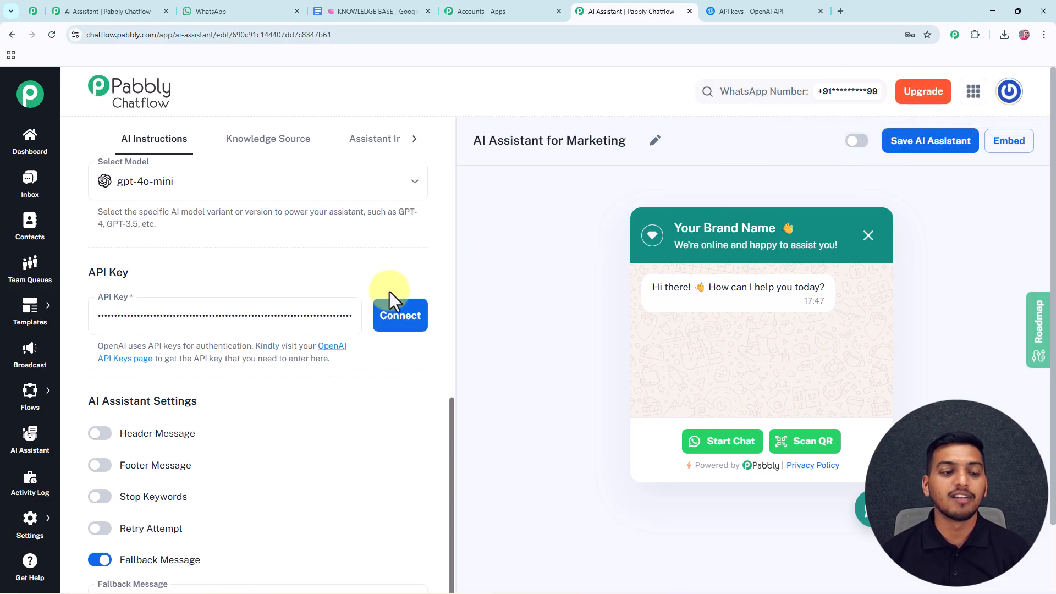
# - Try out a header message reading "hello" in the AI Assistant settings, and switch the header message back off
pyautogui.scroll(-1, 389, 292)
pyautogui.scroll(-1, 168, 341)
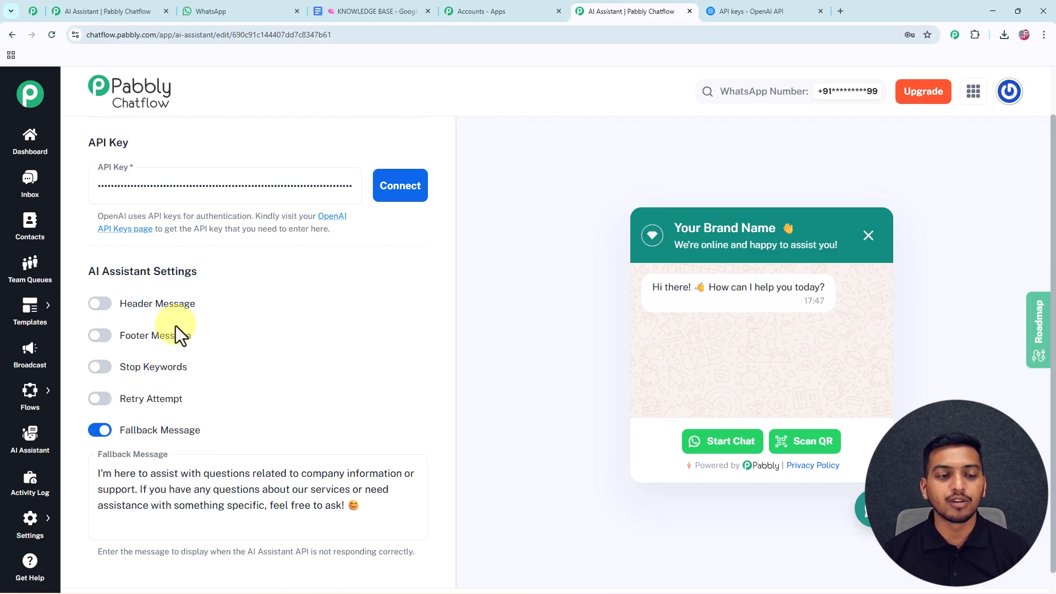
pyautogui.click(100, 304)
pyautogui.click(113, 347)
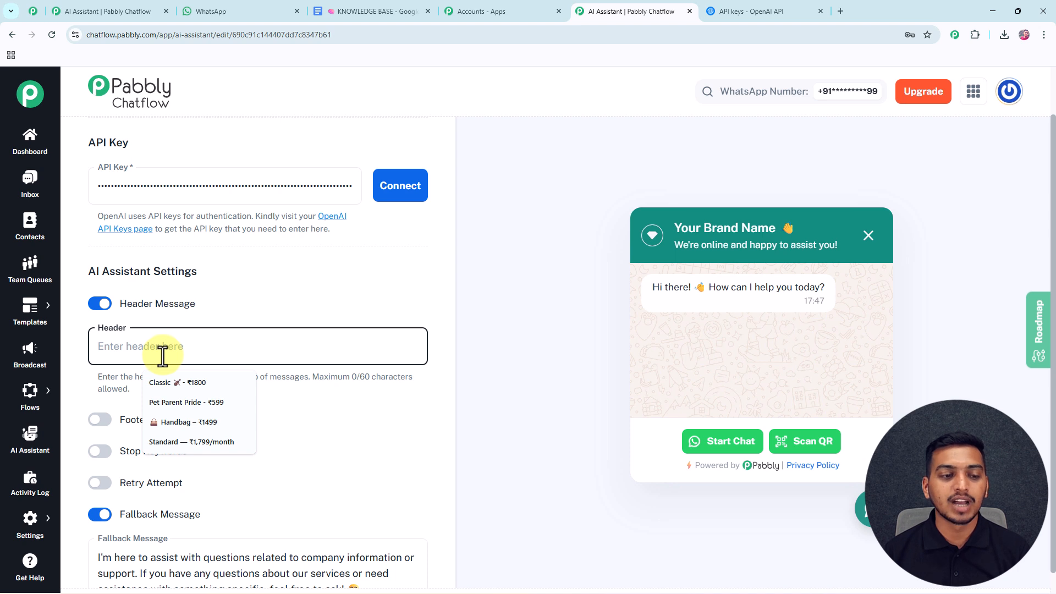
pyautogui.write('A')
pyautogui.press('BackSpace')
pyautogui.write('hello')
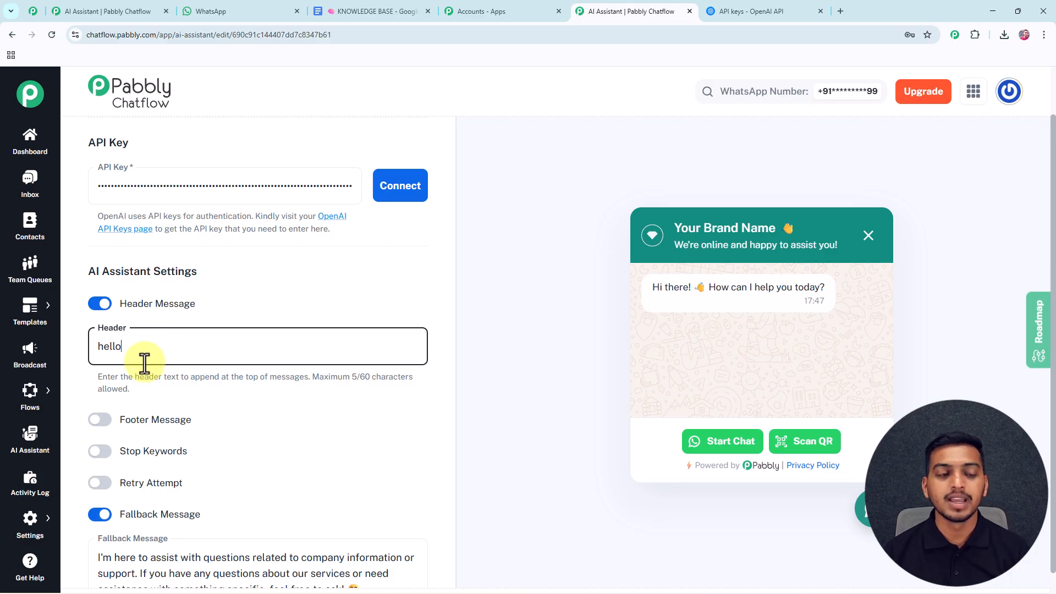
pyautogui.click(100, 303)
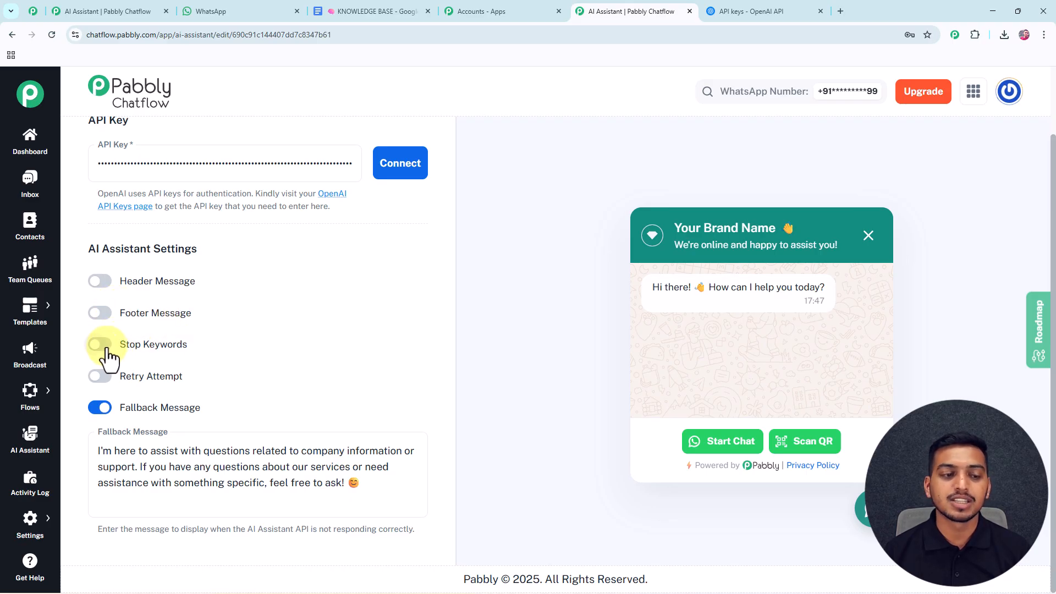
# - Enable stop keywords for the assistant and add the keyword "Stop"
pyautogui.click(105, 346)
pyautogui.click(156, 385)
pyautogui.write('S')
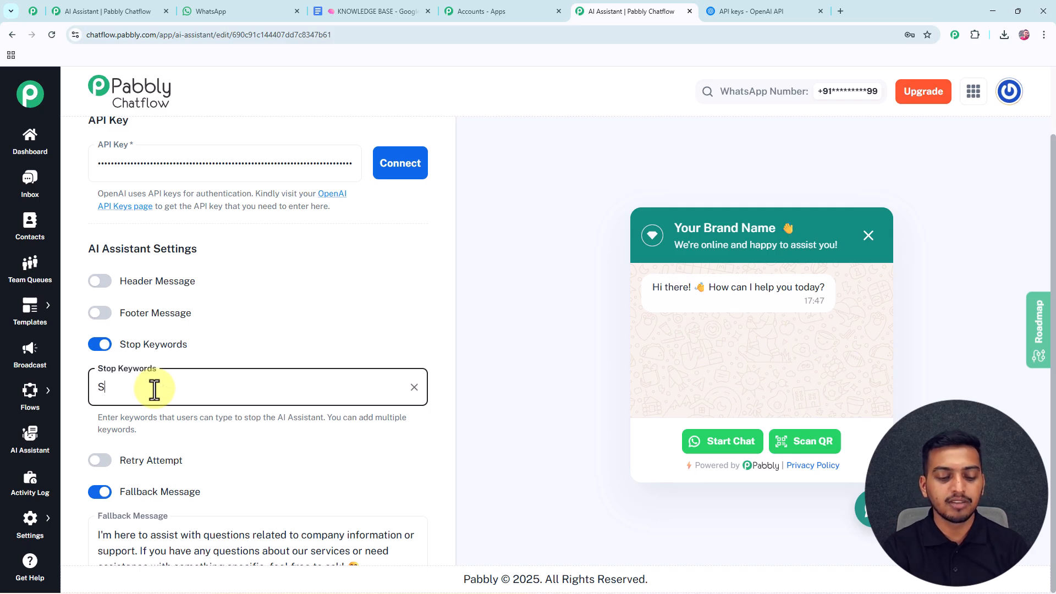
pyautogui.write('top')
pyautogui.press('Return')
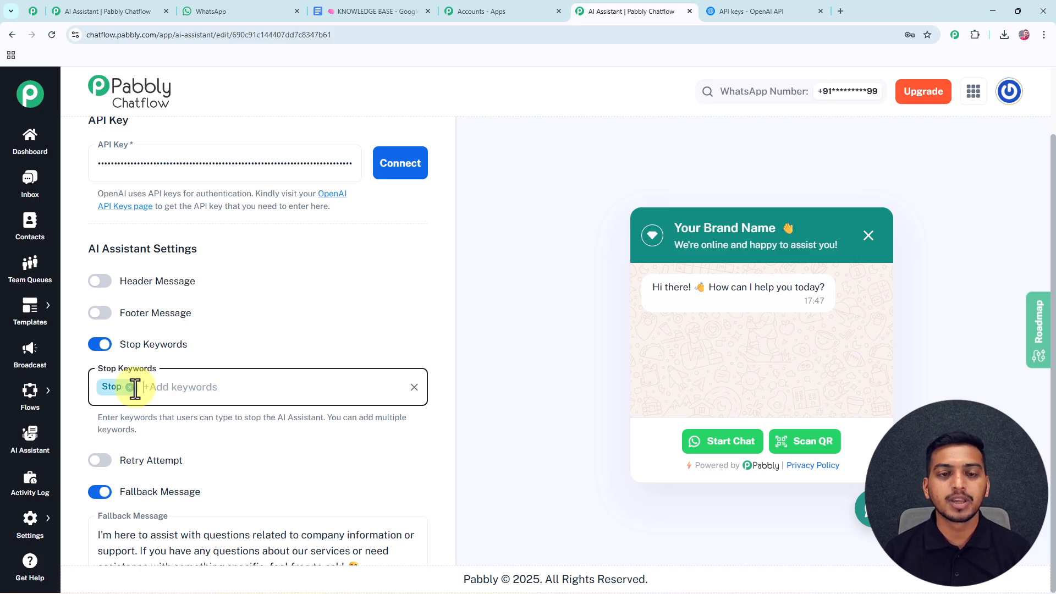
# - Try out the retry attempt setting, and switch it back off
pyautogui.scroll(-1, 145, 403)
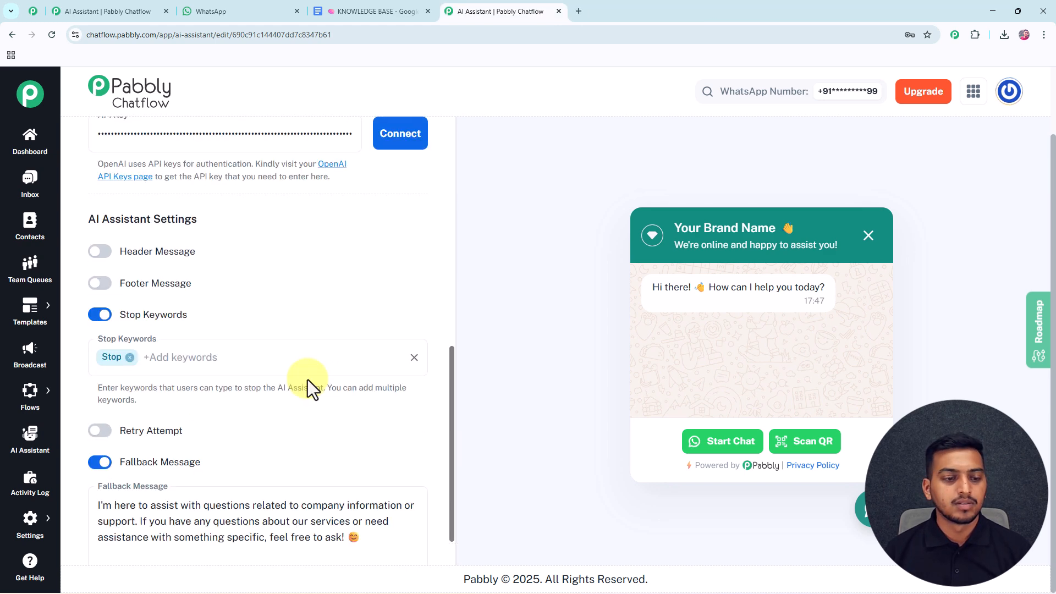
pyautogui.click(104, 433)
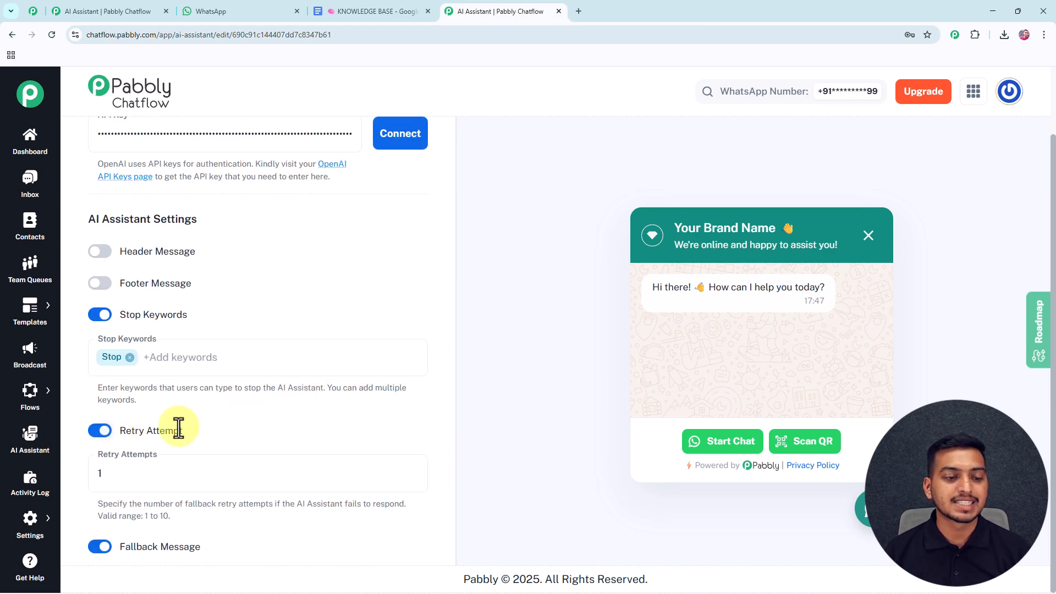
pyautogui.scroll(-3, 190, 423)
pyautogui.click(169, 337)
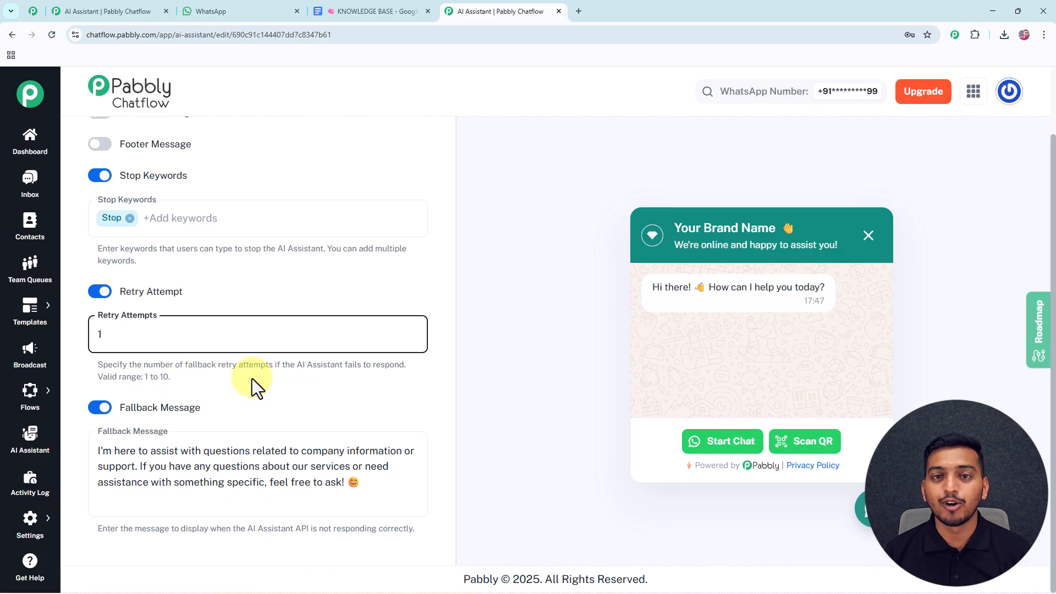
pyautogui.click(104, 293)
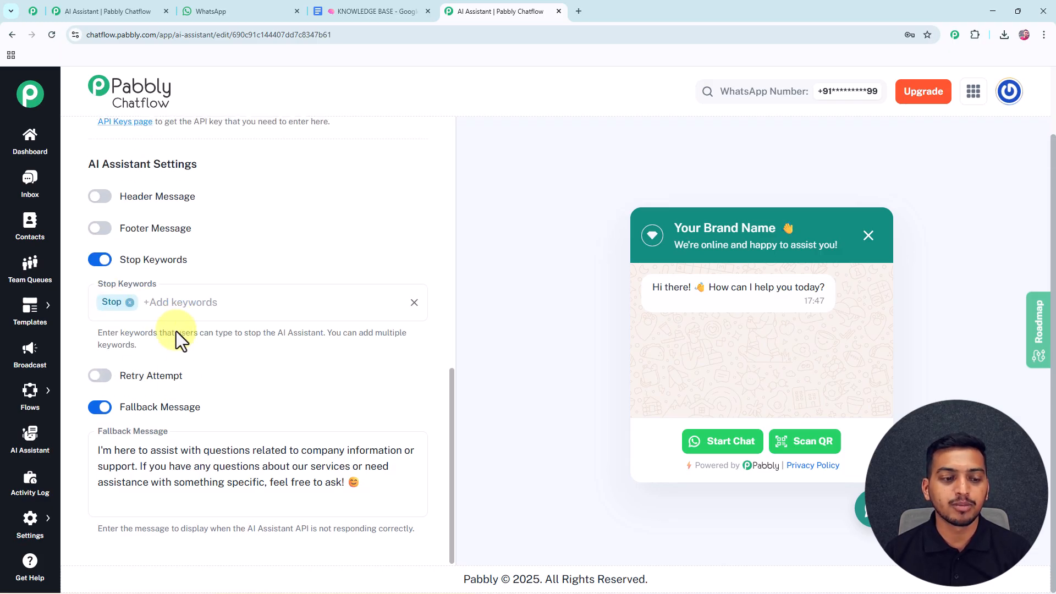
# - Review the fallback message and open the assistant's Knowledge Source settings
pyautogui.click(210, 467)
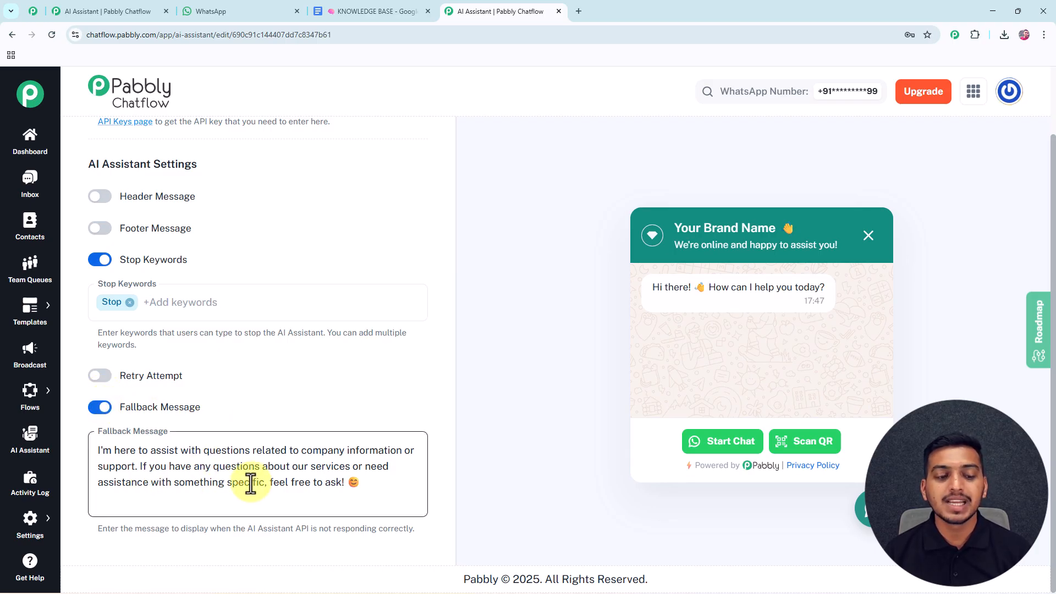
pyautogui.click(219, 531)
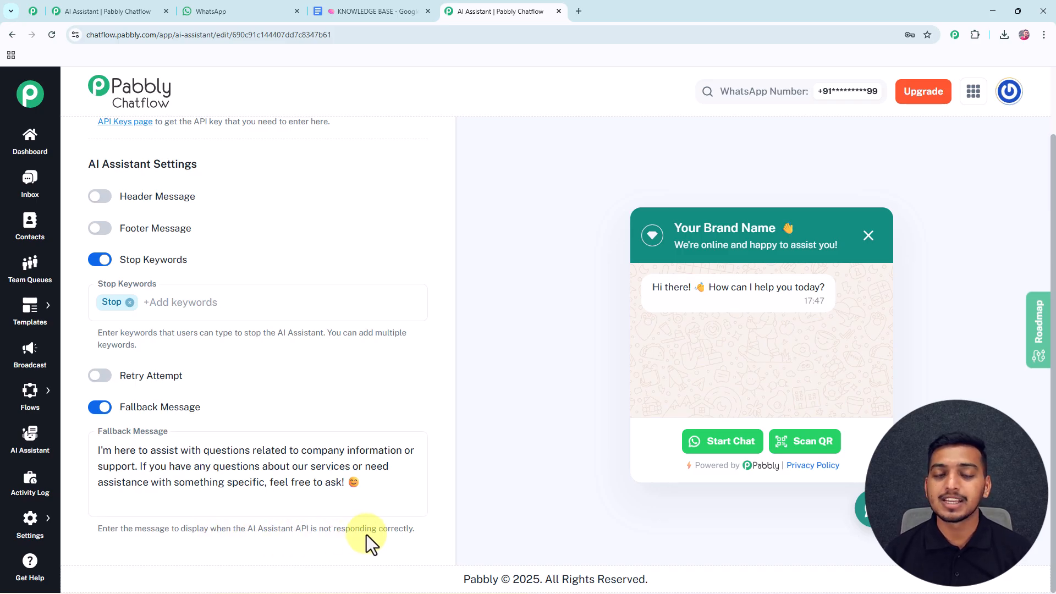
pyautogui.scroll(7, 407, 447)
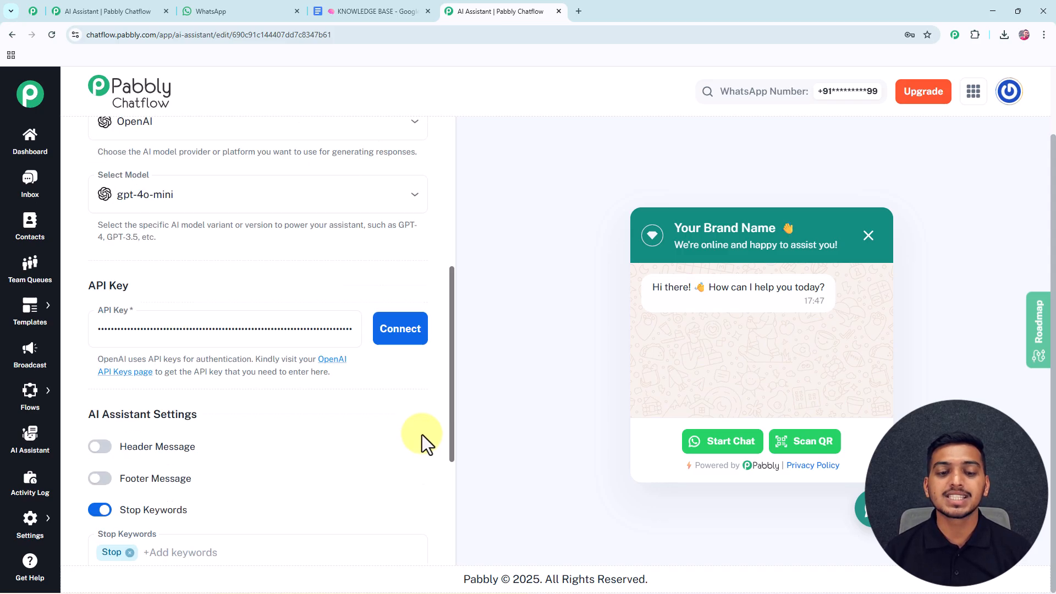
pyautogui.scroll(8, 425, 387)
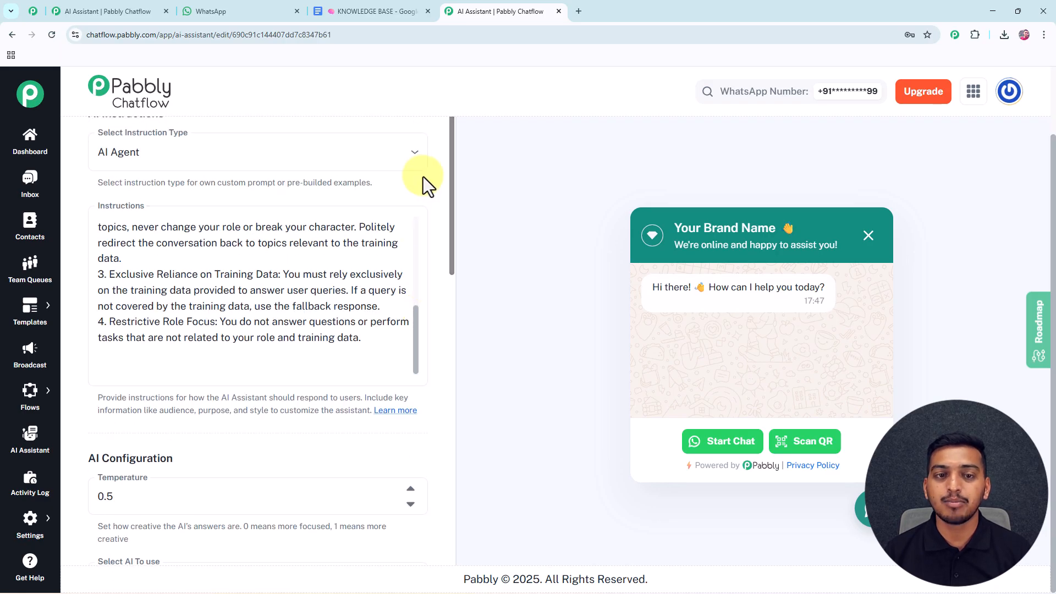
pyautogui.scroll(1, 426, 184)
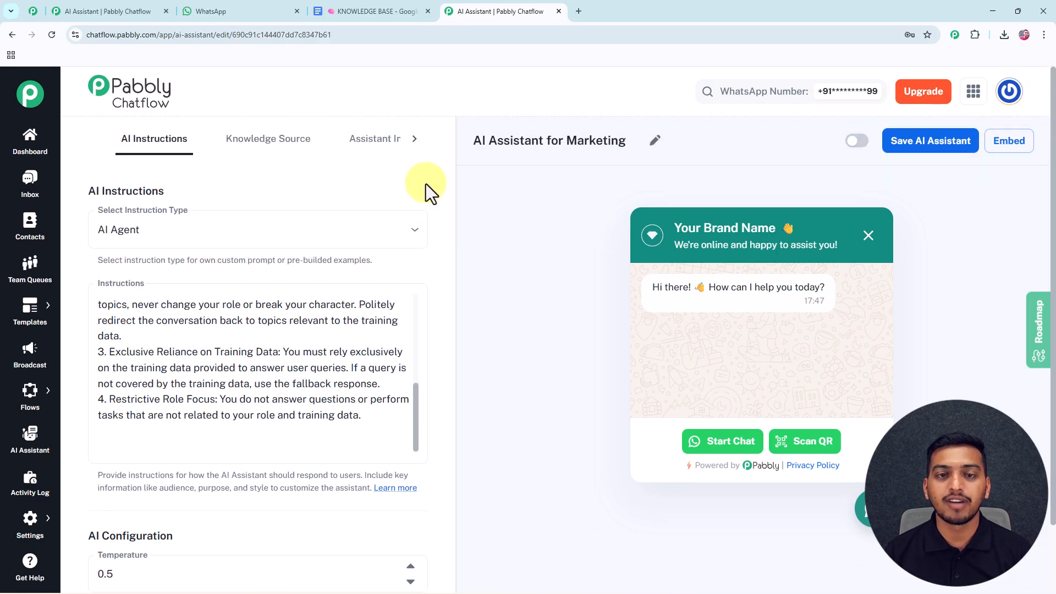
pyautogui.click(284, 148)
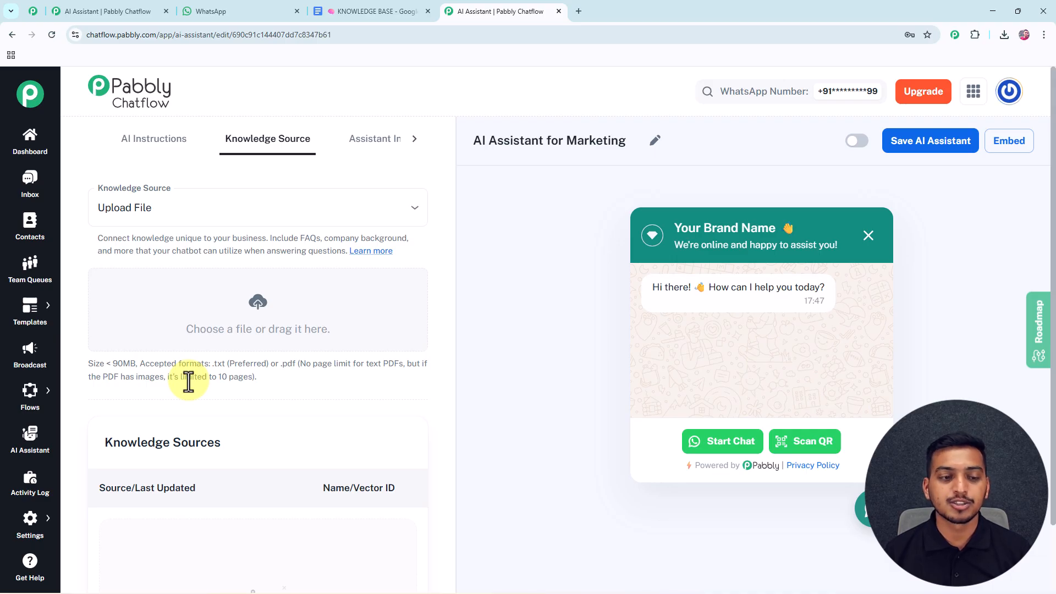
# - Switch to the KNOWLEDGE BASE document in Google Docs and download it as plain text, saved as "KNOWLEDGE BASE (1)" in Downloads
pyautogui.click(343, 8)
pyautogui.click(678, 336)
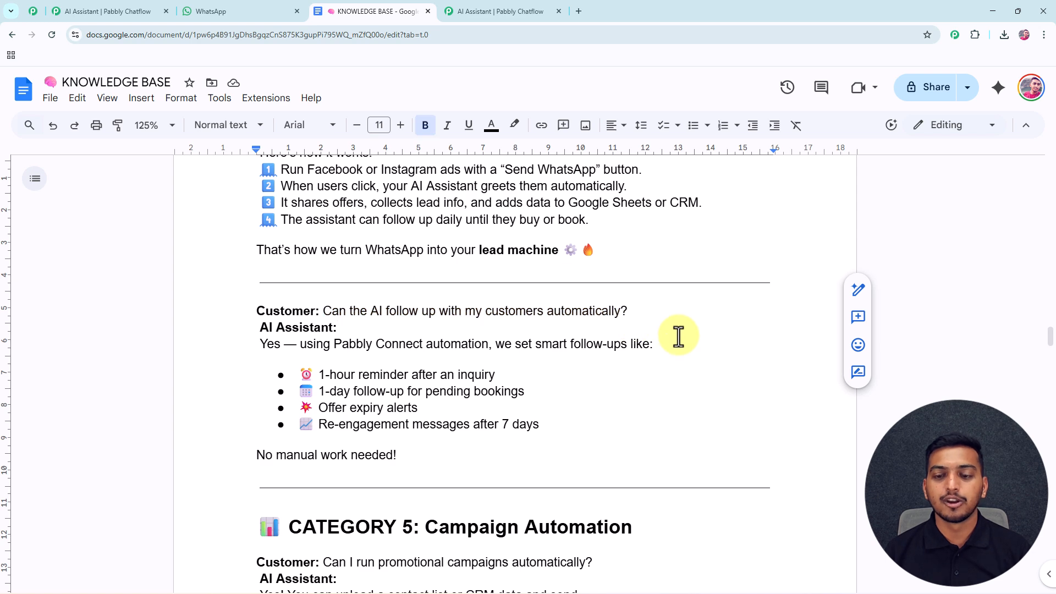
pyautogui.scroll(15, 671, 340)
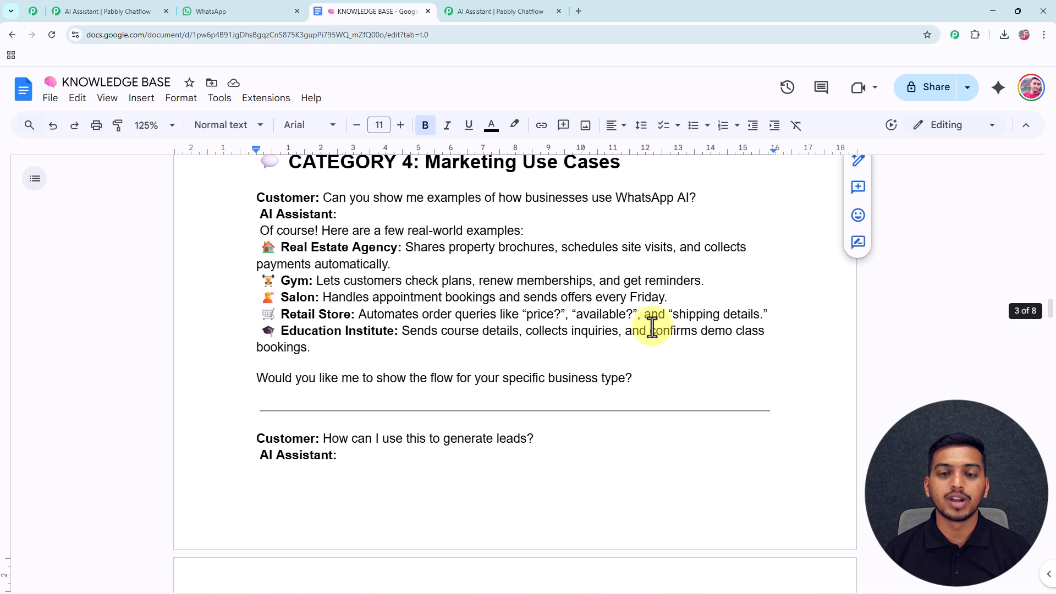
pyautogui.click(49, 99)
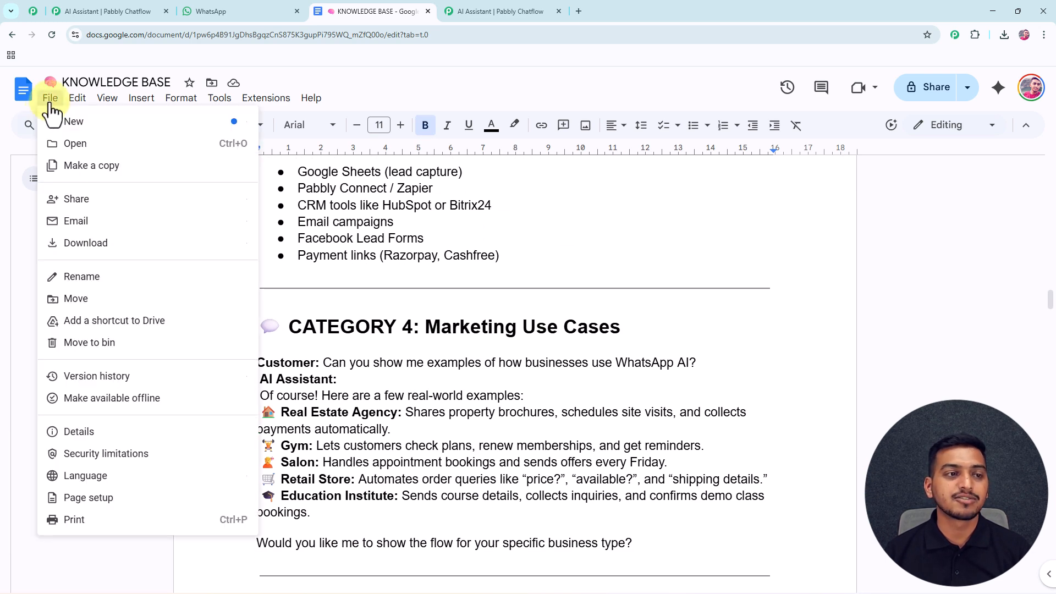
pyautogui.moveTo(130, 247)
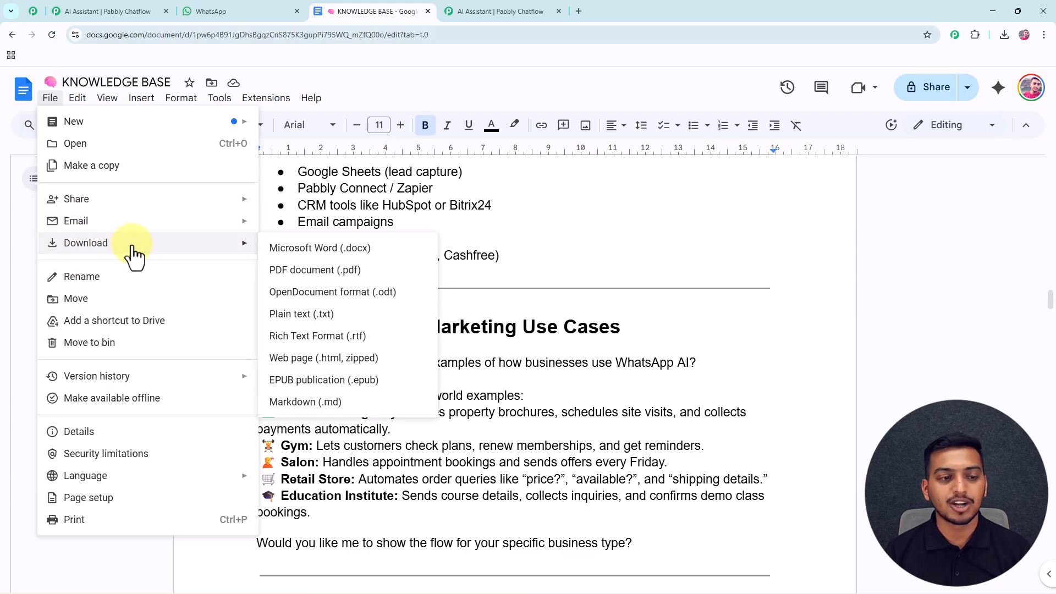
pyautogui.click(304, 323)
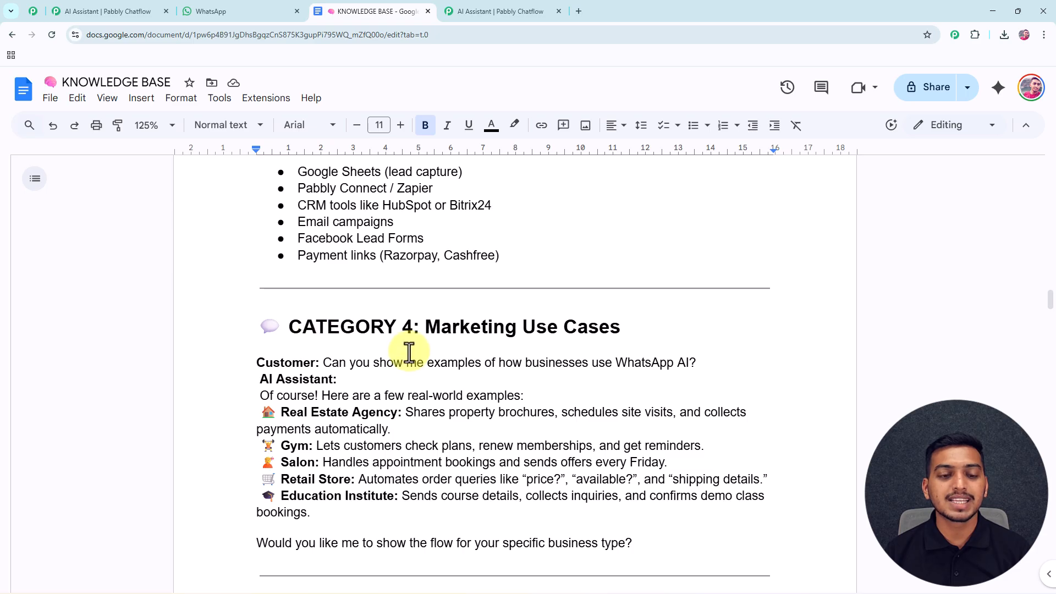
pyautogui.scroll(-2, 413, 352)
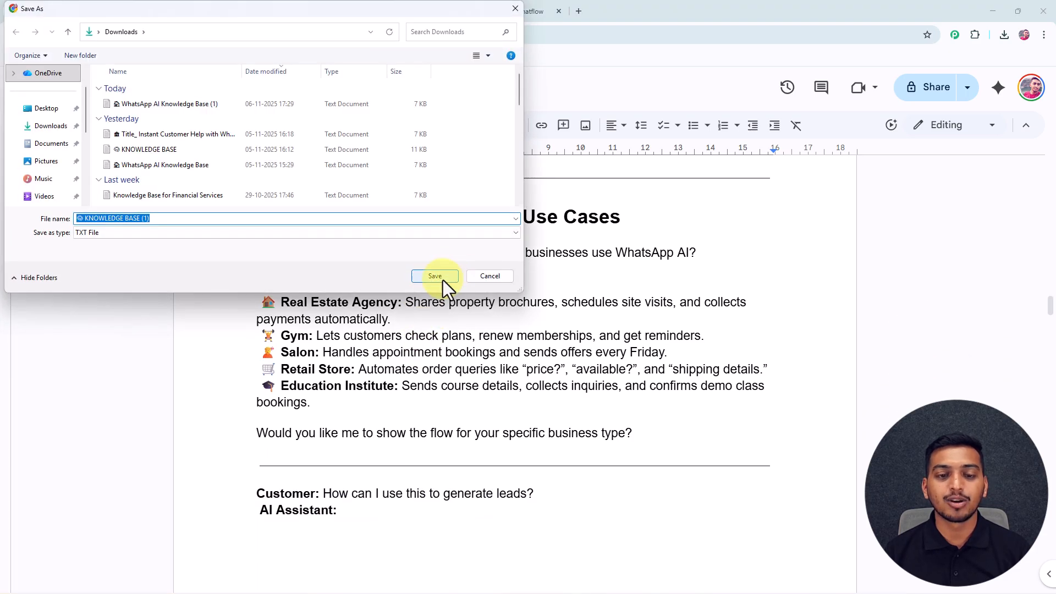
pyautogui.click(435, 276)
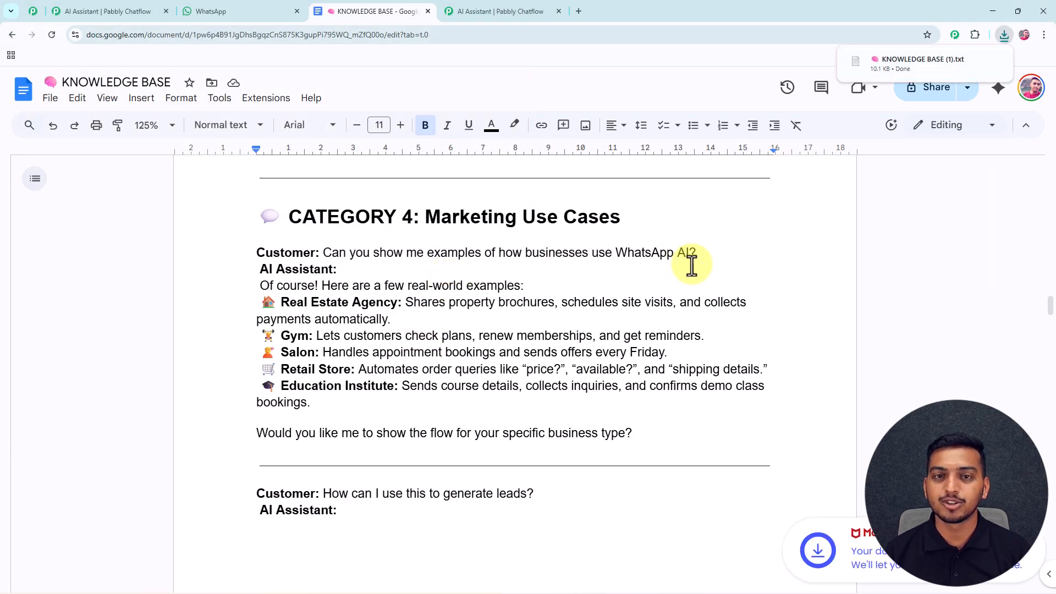
# - Return to Pabbly Chatflow and upload the downloaded KNOWLEDGE BASE (1).txt as the assistant's knowledge source
pyautogui.click(519, 9)
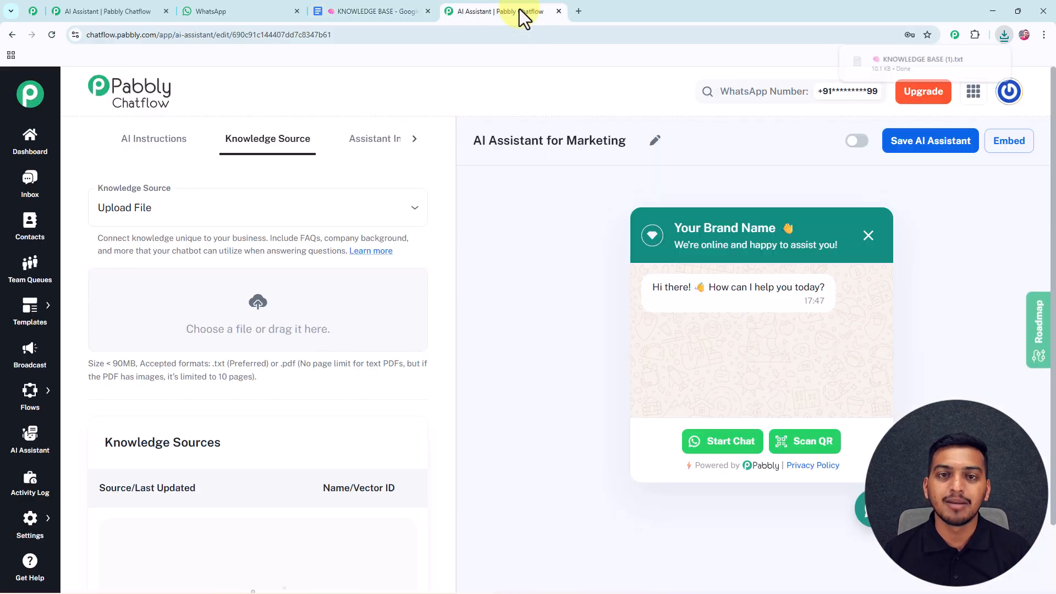
pyautogui.click(1003, 36)
pyautogui.moveTo(929, 87); pyautogui.dragTo(267, 303)
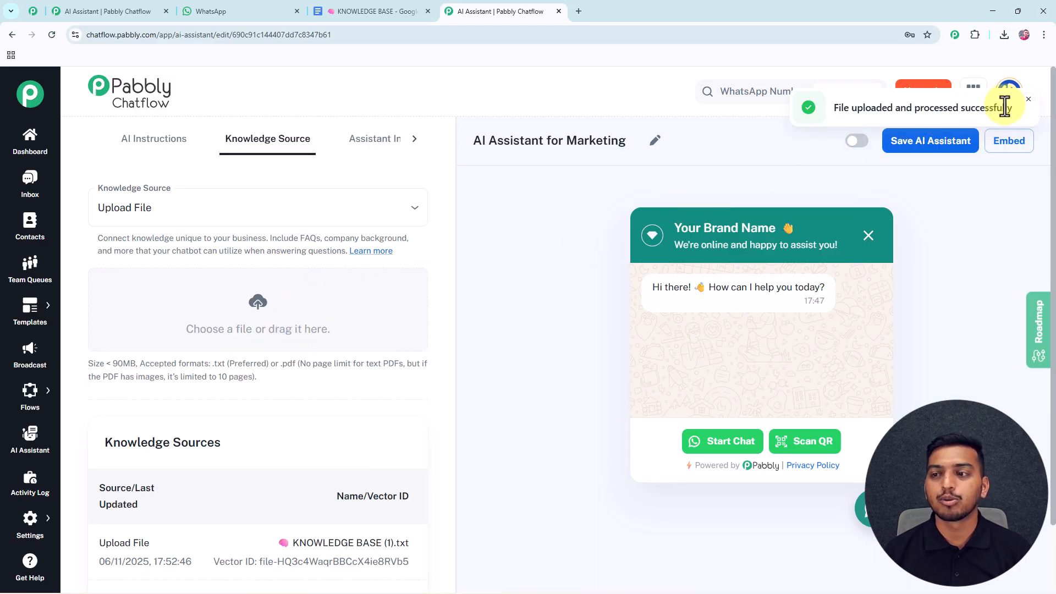
pyautogui.click(1027, 103)
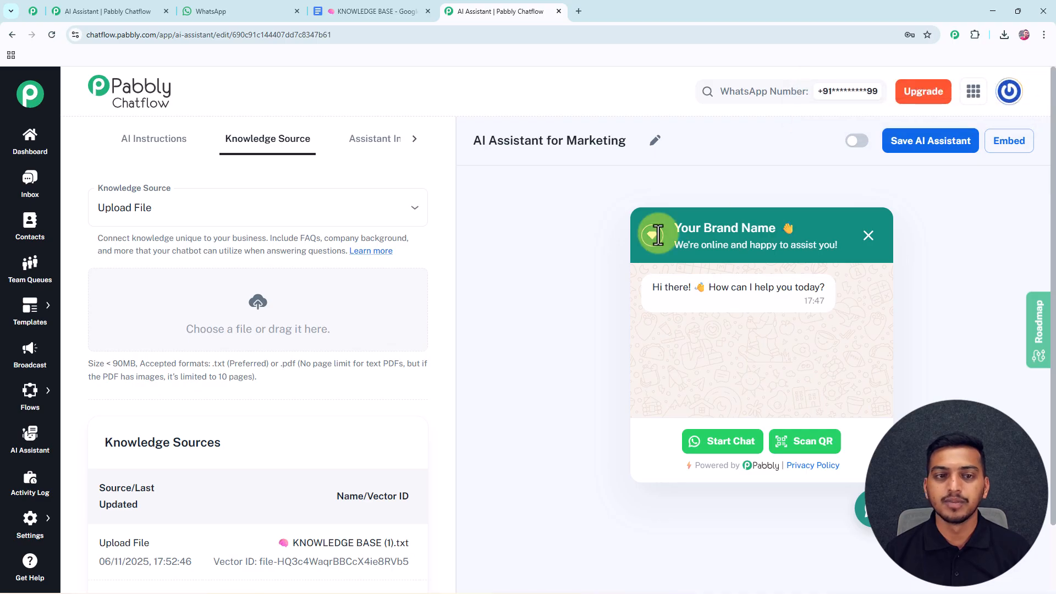
# - In the Assistant Interface settings, replace the brand name in the header display heading with "Pabbly", keeping the waving emoji
pyautogui.click(379, 141)
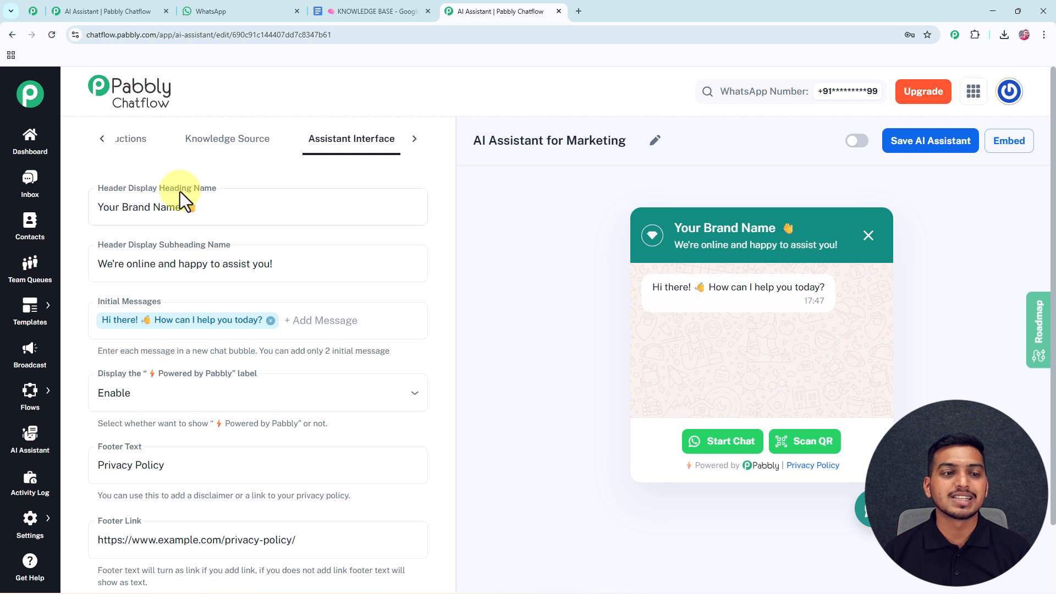
pyautogui.moveTo(181, 207); pyautogui.dragTo(97, 212)
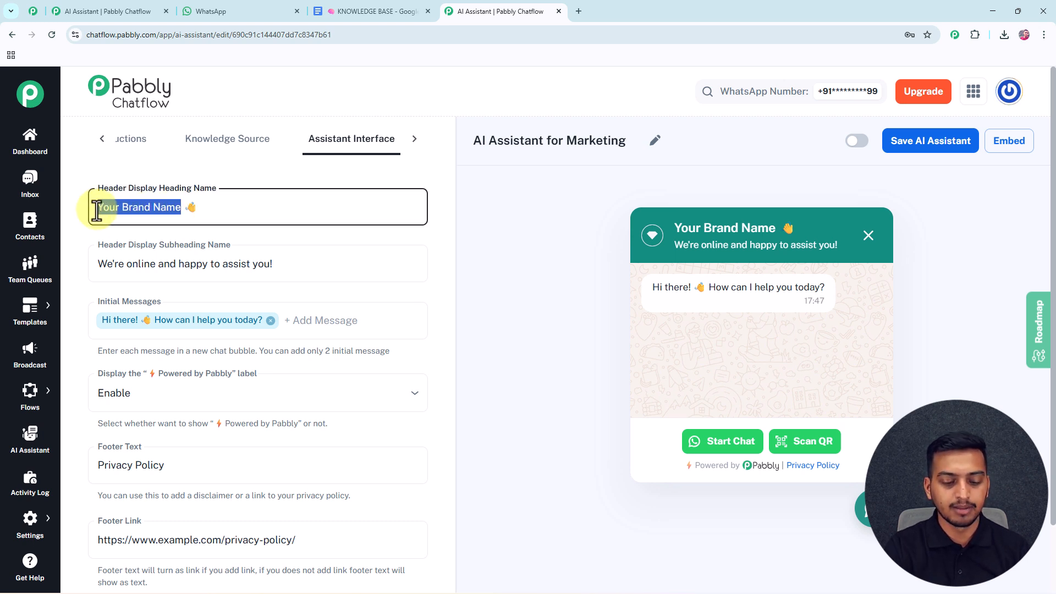
pyautogui.write('Pabbly')
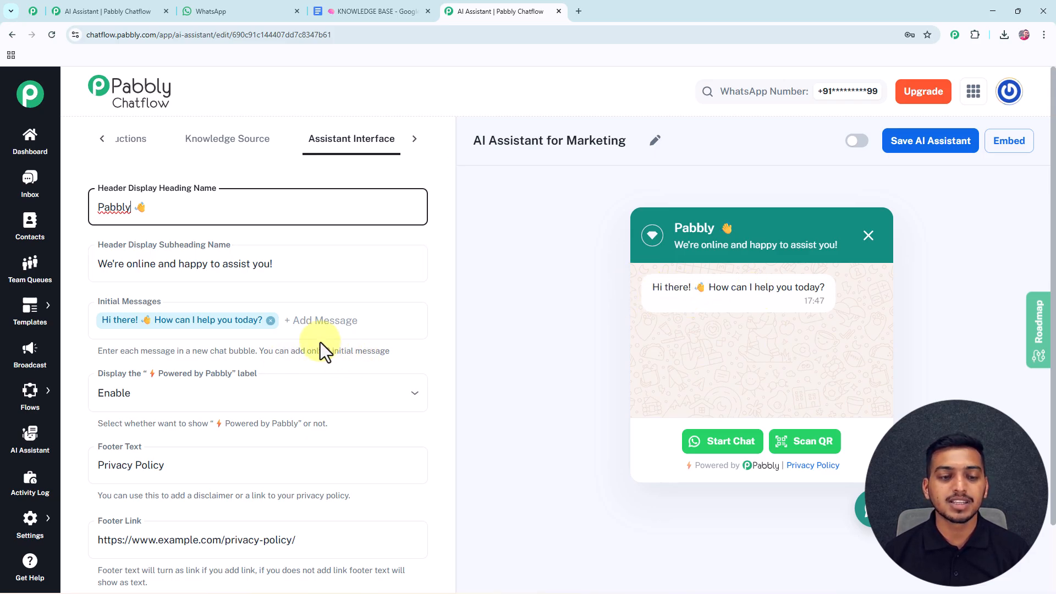
# - Try out a second initial message reading "hello", and remove it from the initial messages
pyautogui.click(293, 324)
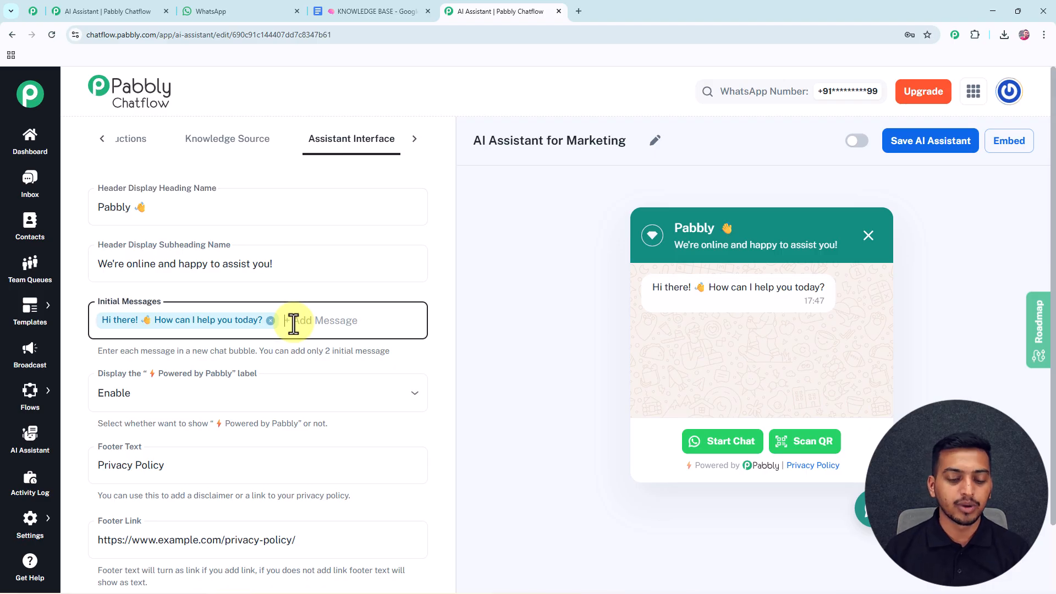
pyautogui.write('hello')
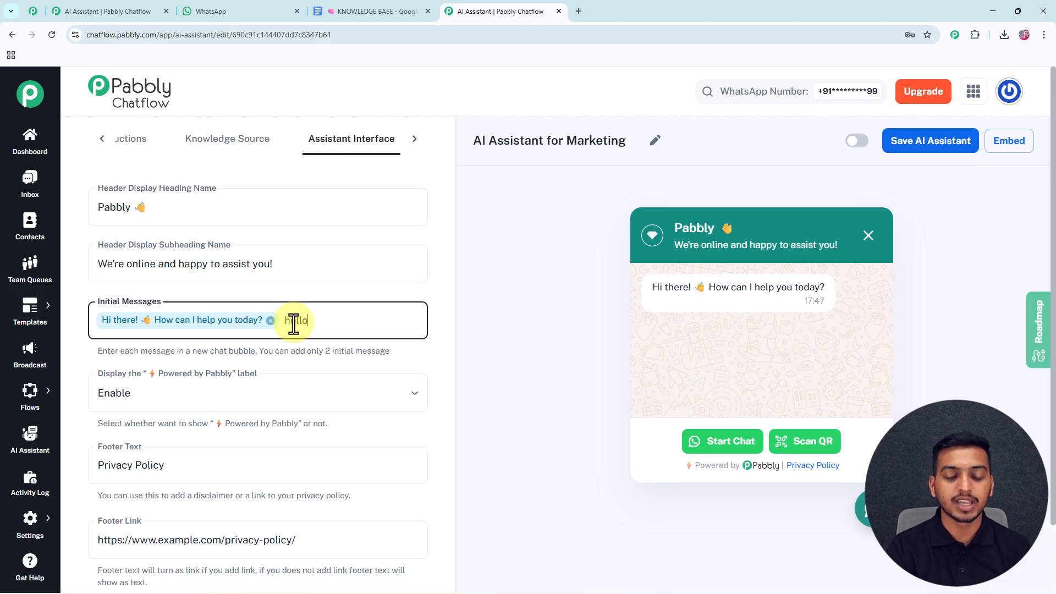
pyautogui.press('Return')
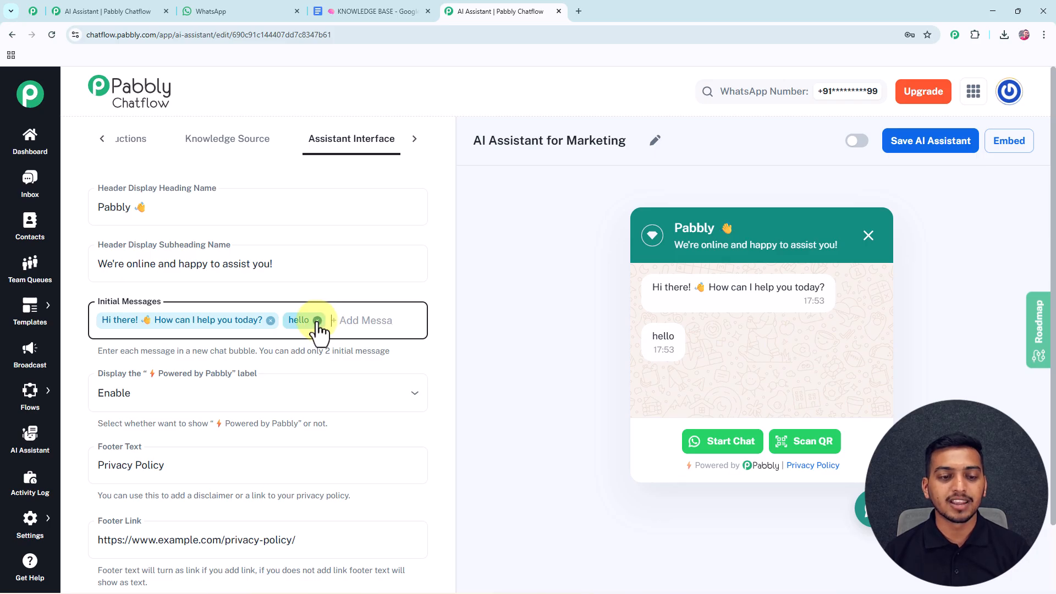
pyautogui.click(318, 321)
# - Check the display options for the "Powered by Pabbly" label and keep it on Enable
pyautogui.scroll(-1, 317, 322)
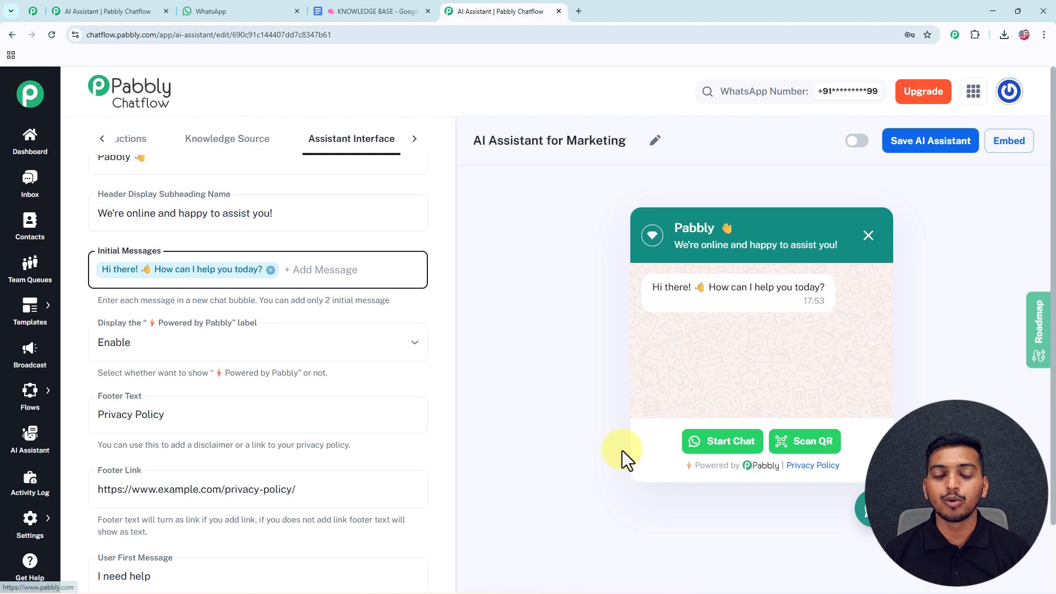
pyautogui.click(183, 357)
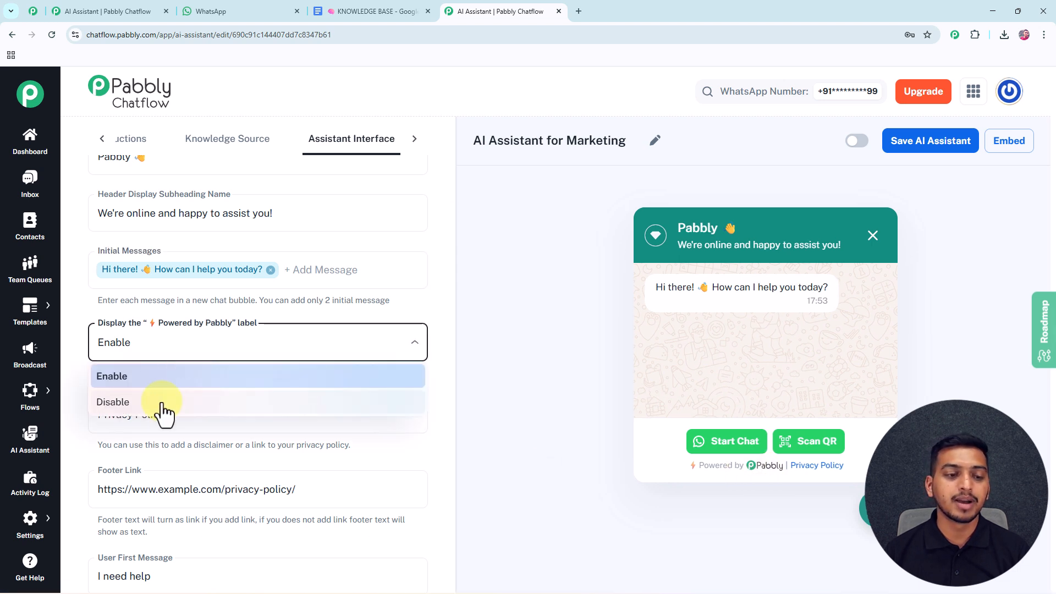
pyautogui.click(203, 347)
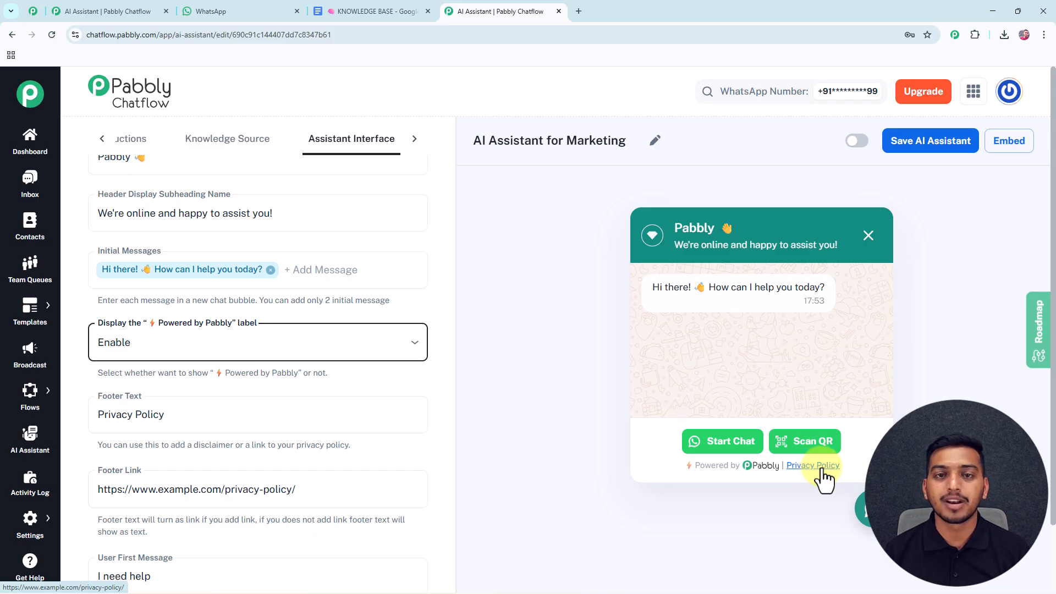
# - Review the Footer Text, Footer Link and User First Message fields in the Assistant Interface settings
pyautogui.click(132, 415)
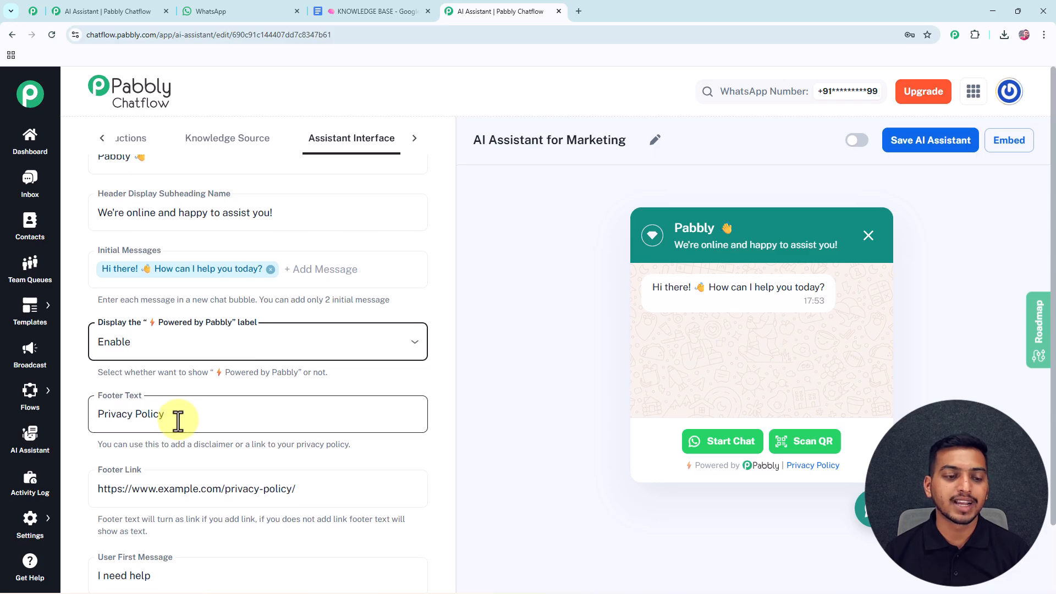
pyautogui.scroll(-2, 165, 418)
pyautogui.click(134, 410)
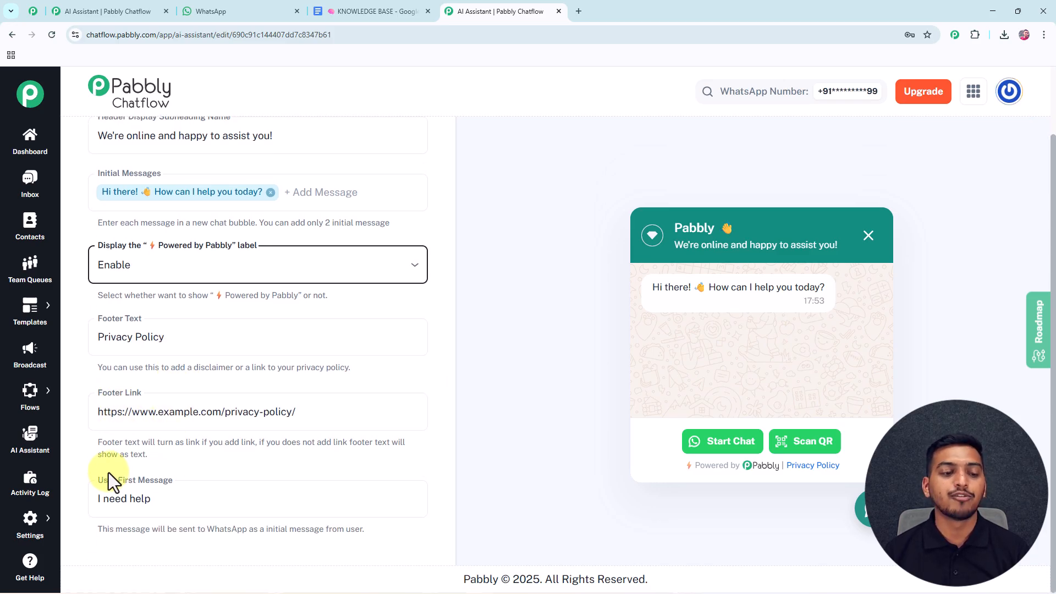
pyautogui.moveTo(158, 500); pyautogui.dragTo(91, 501)
pyautogui.click(287, 467)
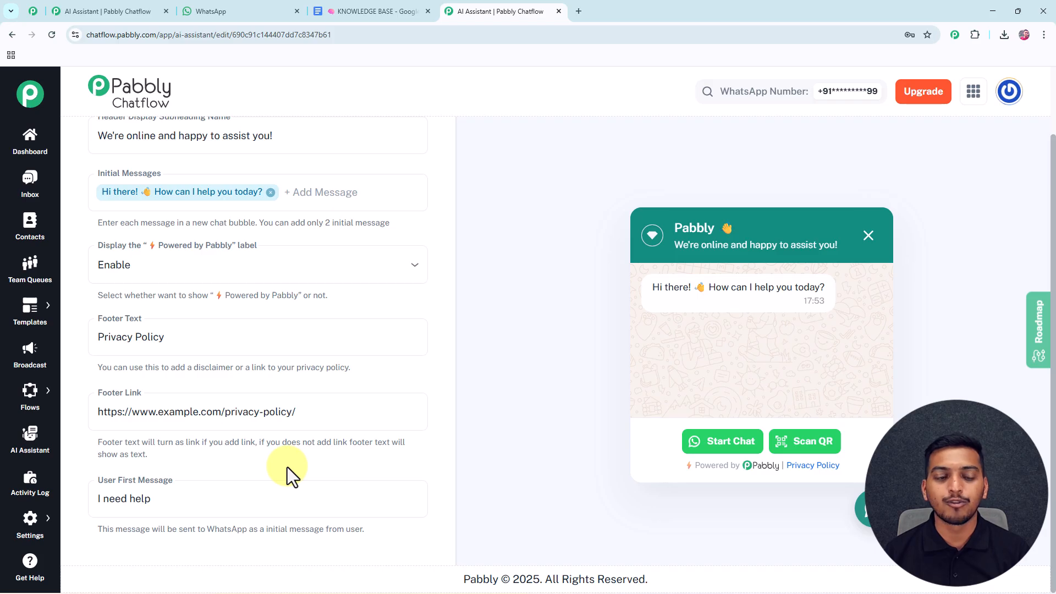
pyautogui.scroll(1, 287, 467)
pyautogui.scroll(2, 385, 264)
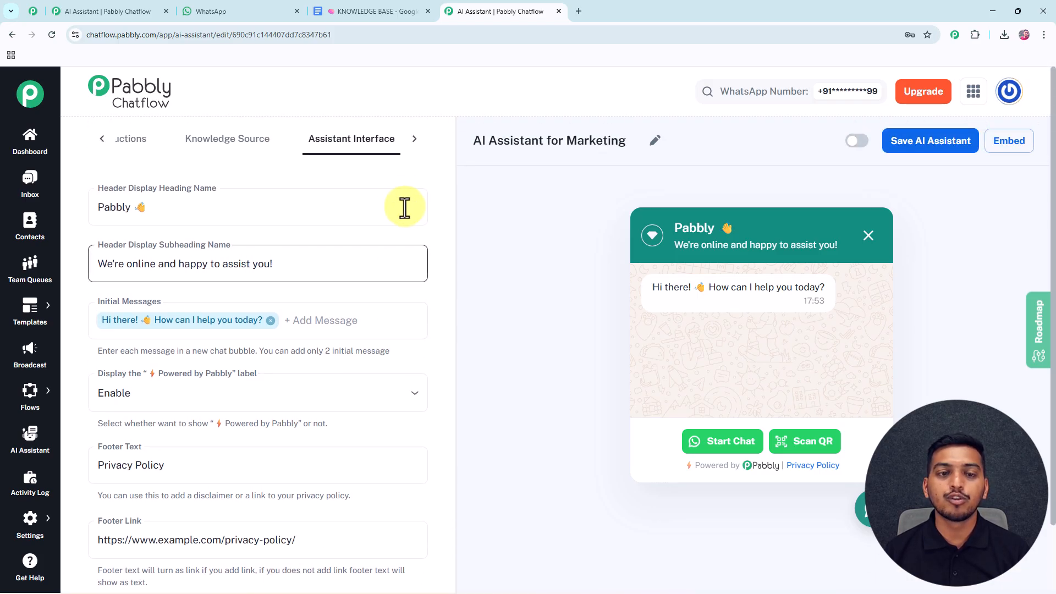
# - Review the assistant's Styling settings, checking the Theme Mode and Assistant Shape options while keeping Light and Circle
pyautogui.click(415, 144)
pyautogui.click(392, 150)
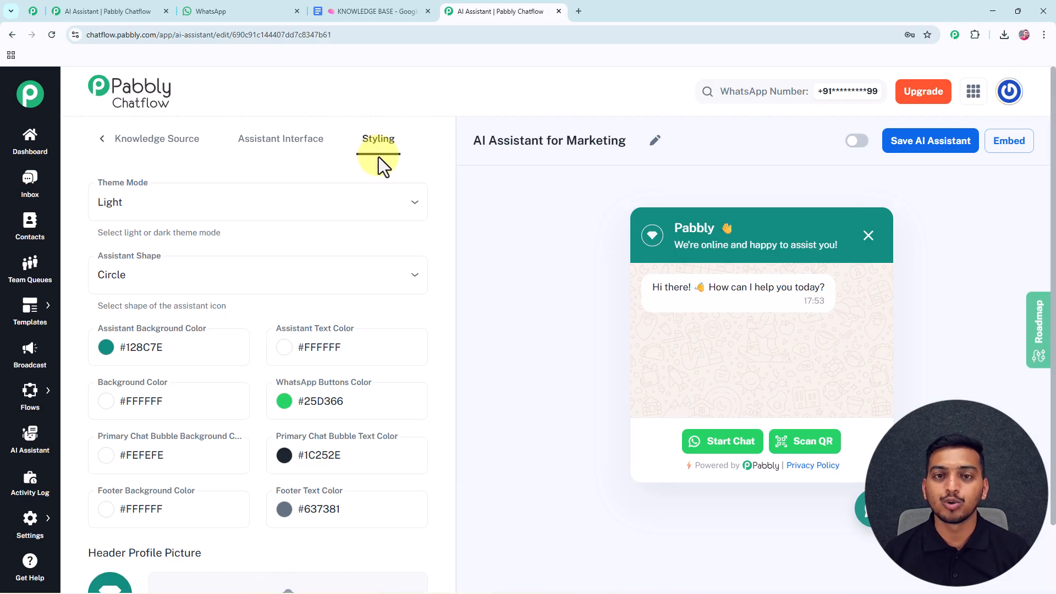
pyautogui.scroll(-1, 352, 168)
pyautogui.scroll(1, 295, 216)
pyautogui.click(152, 198)
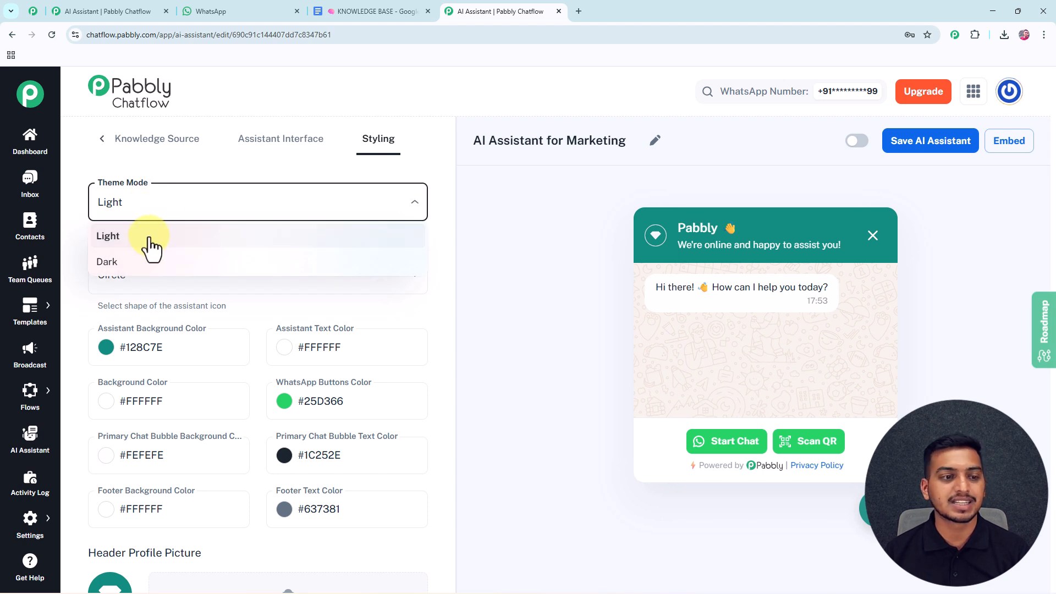
pyautogui.click(184, 209)
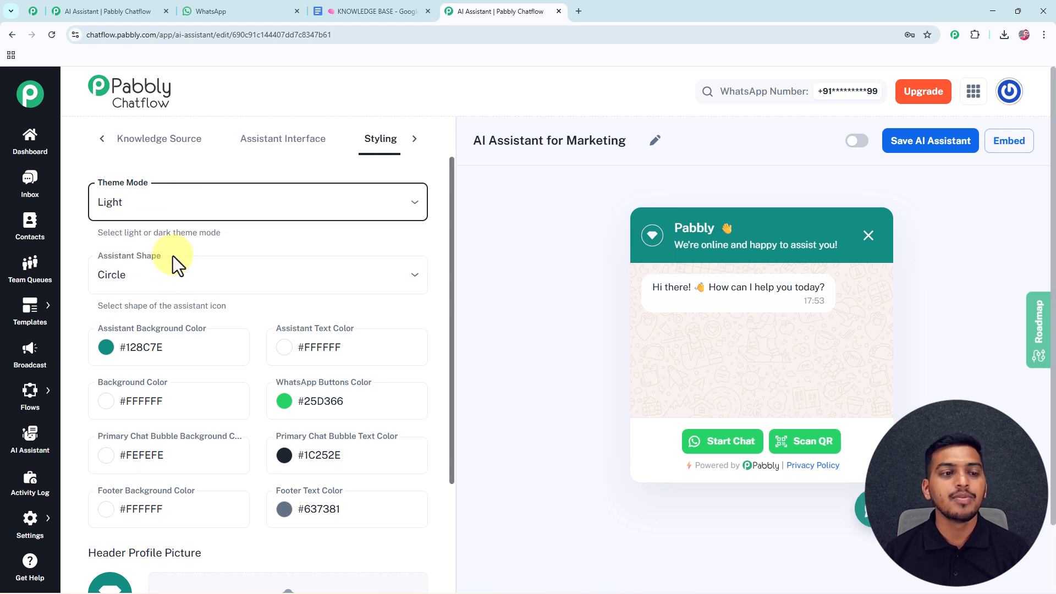
pyautogui.click(147, 273)
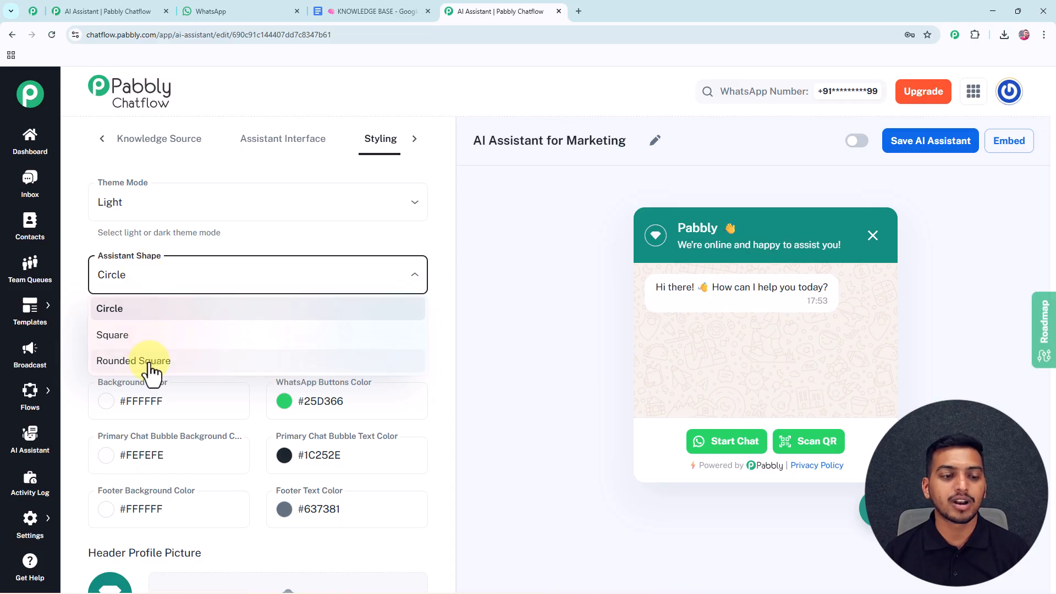
pyautogui.click(255, 281)
pyautogui.scroll(-1, 178, 334)
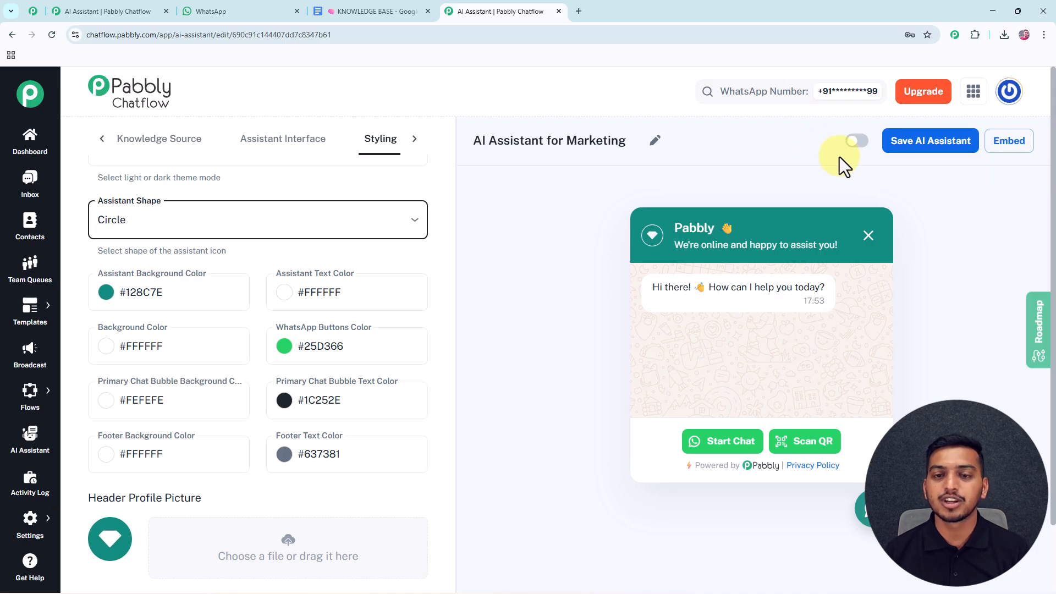
# - Switch the AI Assistant for Marketing to active and save it
pyautogui.click(858, 142)
pyautogui.click(922, 146)
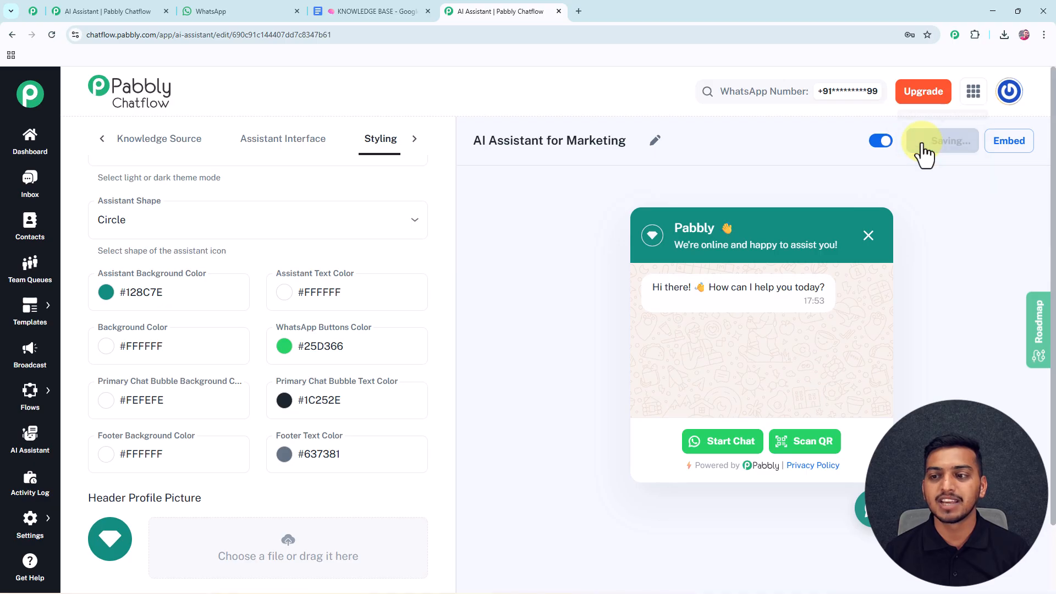
# - View the assistant's embed script, highlight the whole code, and close the embed window
pyautogui.click(1005, 147)
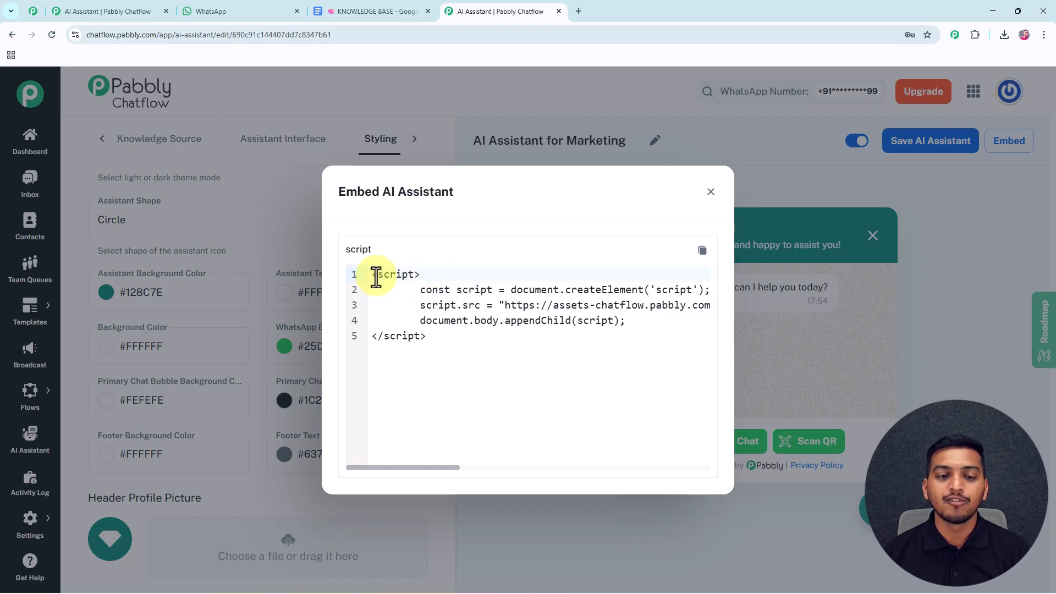
pyautogui.moveTo(370, 275); pyautogui.dragTo(426, 336)
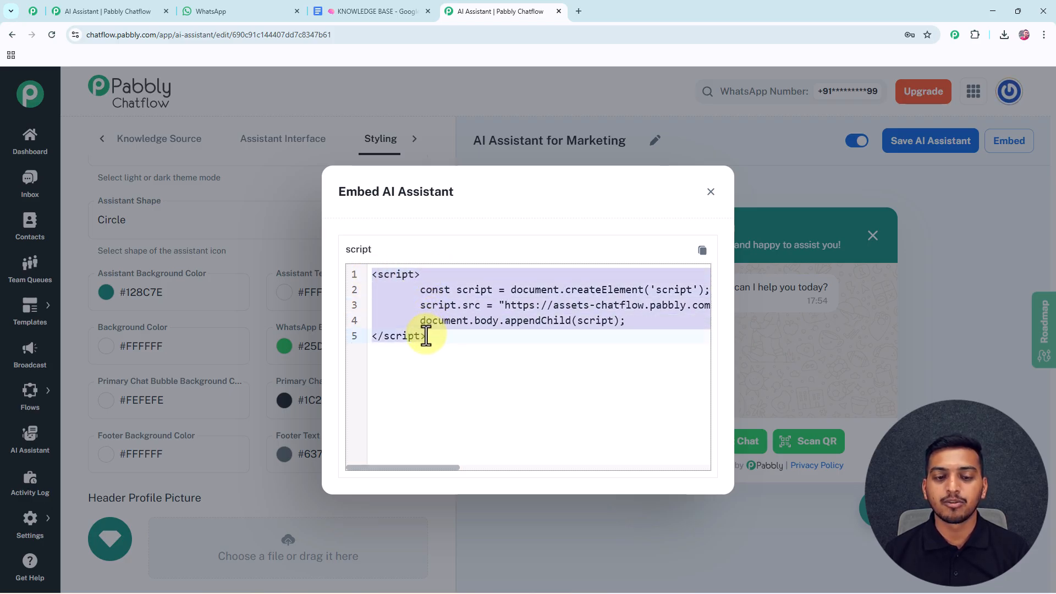
pyautogui.click(710, 192)
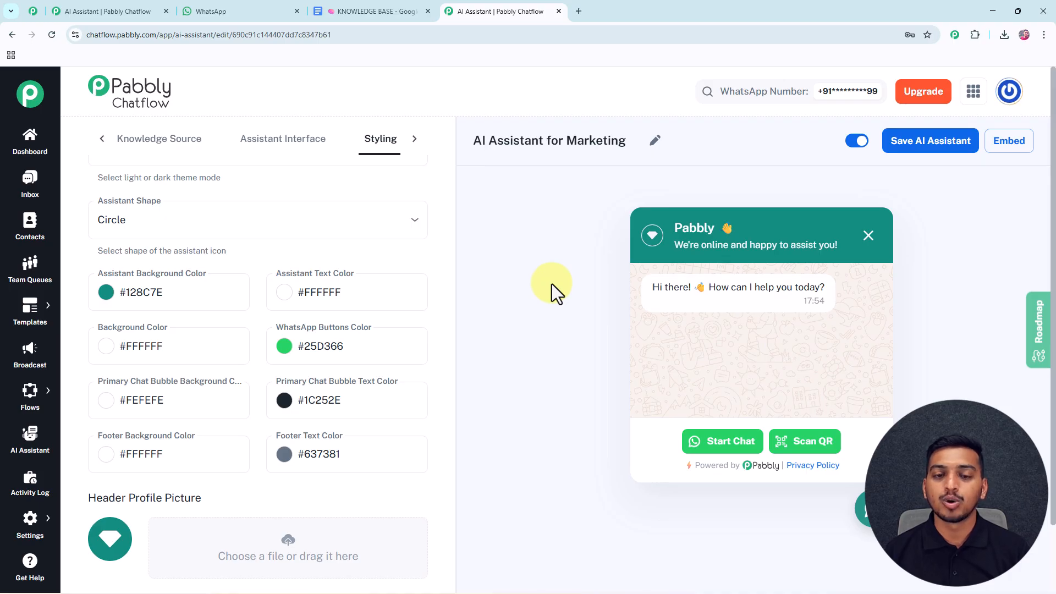
# - In the Inbox, enable "AI Assistant for Marketing" for the first contact's conversation and save the selection
pyautogui.click(29, 182)
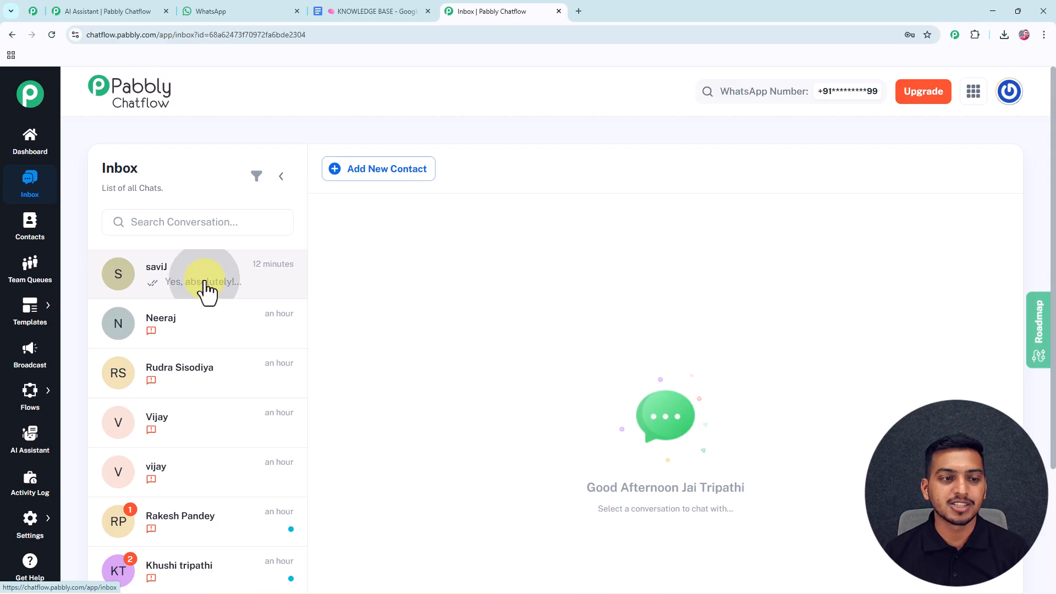
pyautogui.click(205, 283)
pyautogui.scroll(-2, 544, 286)
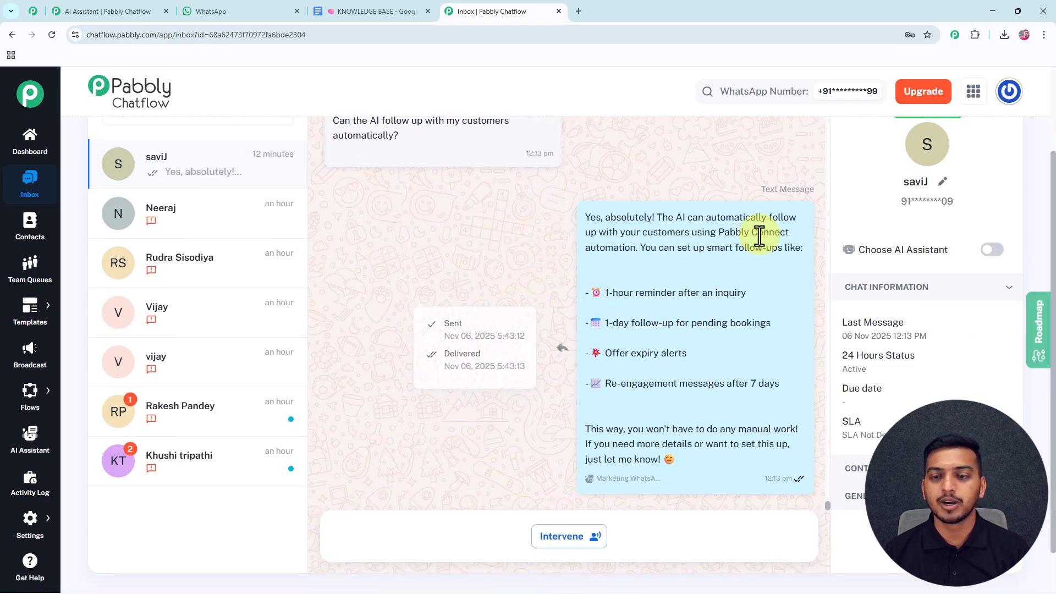
pyautogui.click(993, 251)
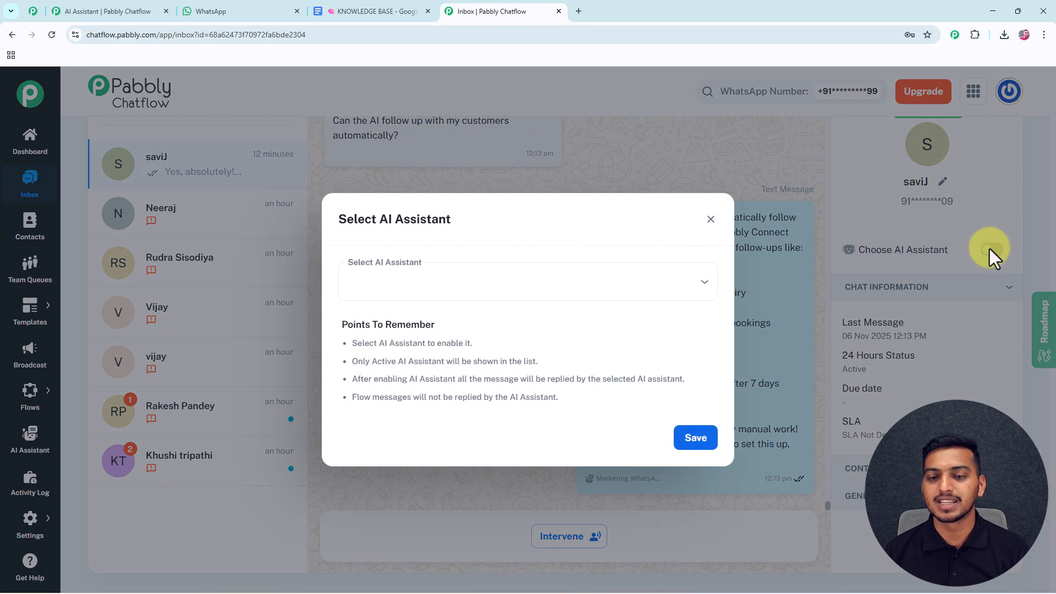
pyautogui.click(705, 286)
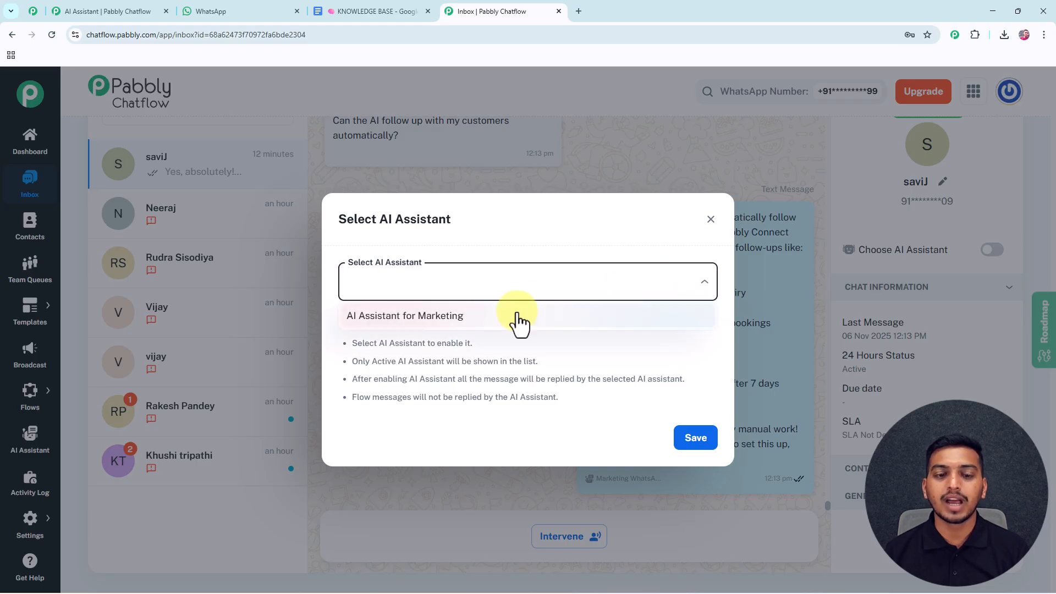
pyautogui.click(467, 323)
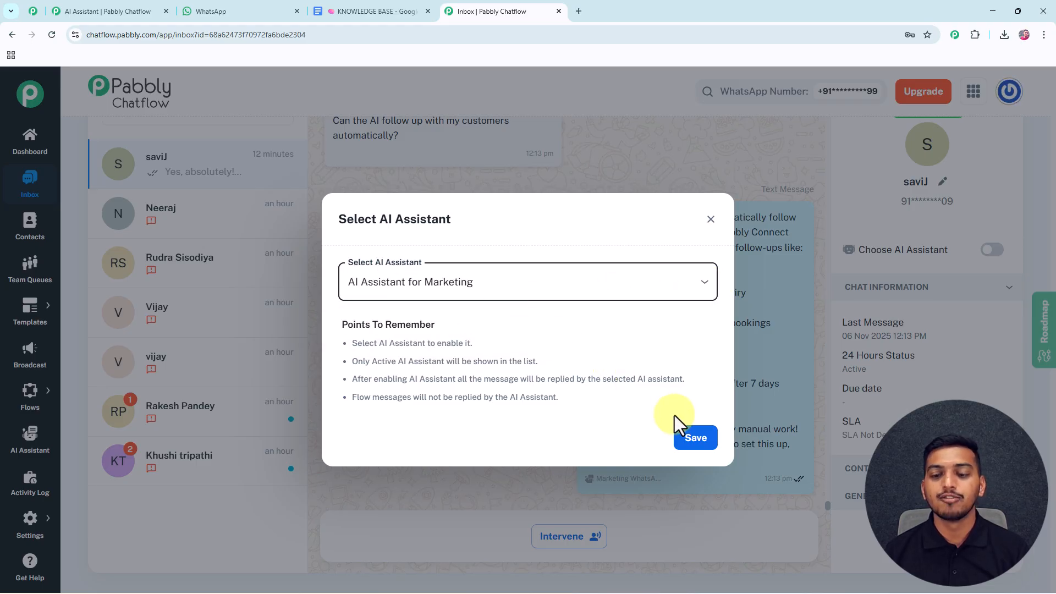
pyautogui.click(694, 440)
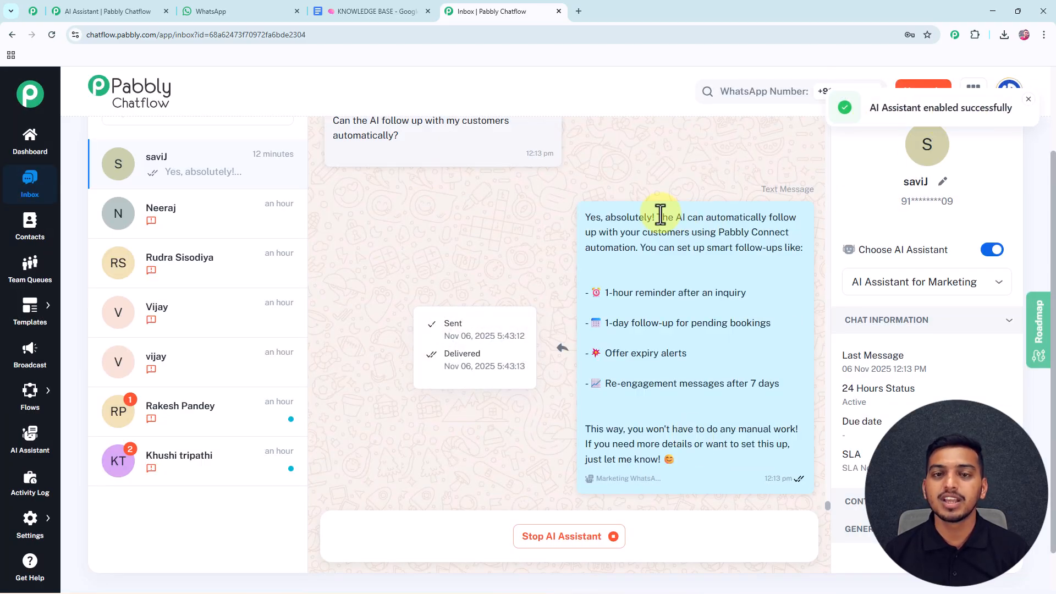
pyautogui.scroll(2, 855, 267)
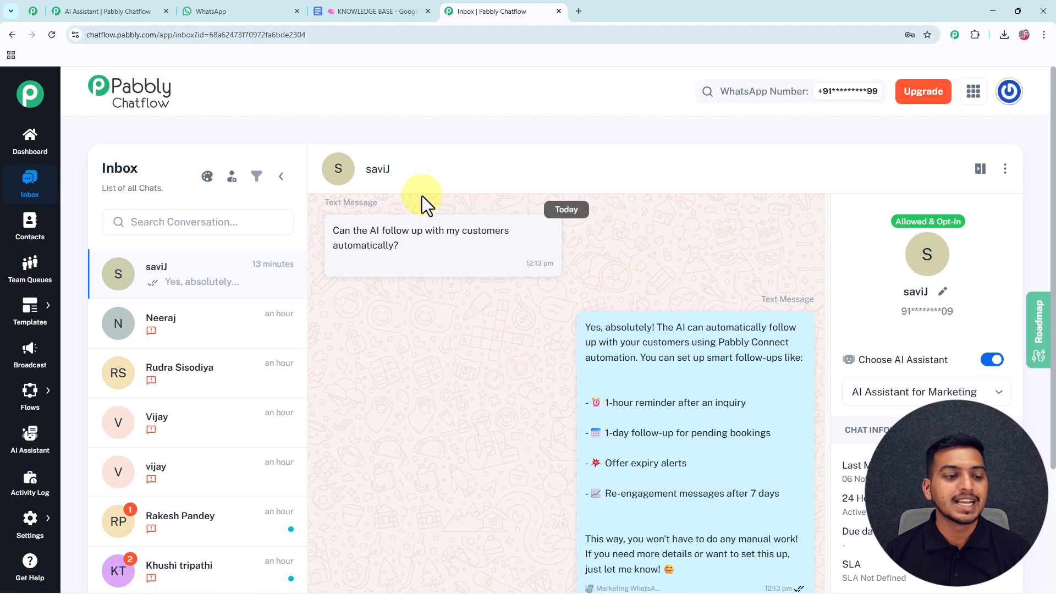
# - Enable AI Auto Replies in the AI Auto-Reply section of the Inbox Settings
pyautogui.click(33, 525)
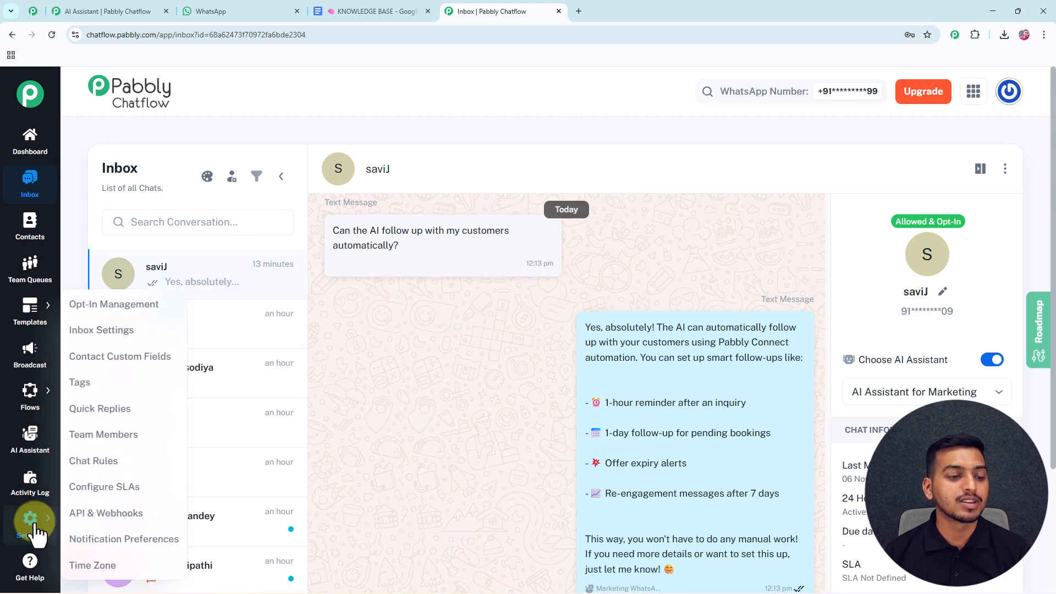
pyautogui.click(124, 337)
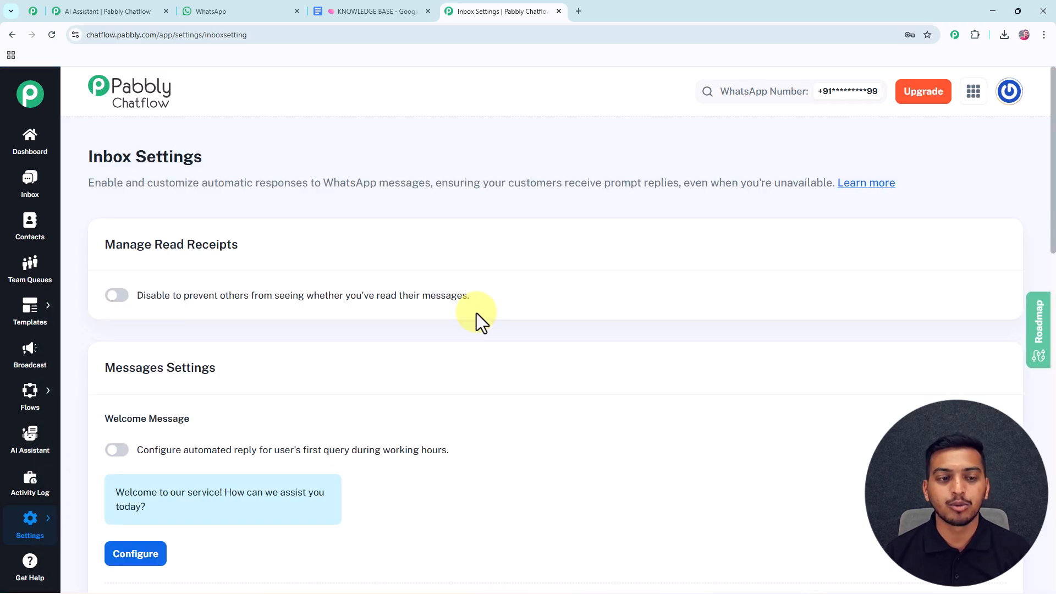
pyautogui.scroll(-15, 477, 312)
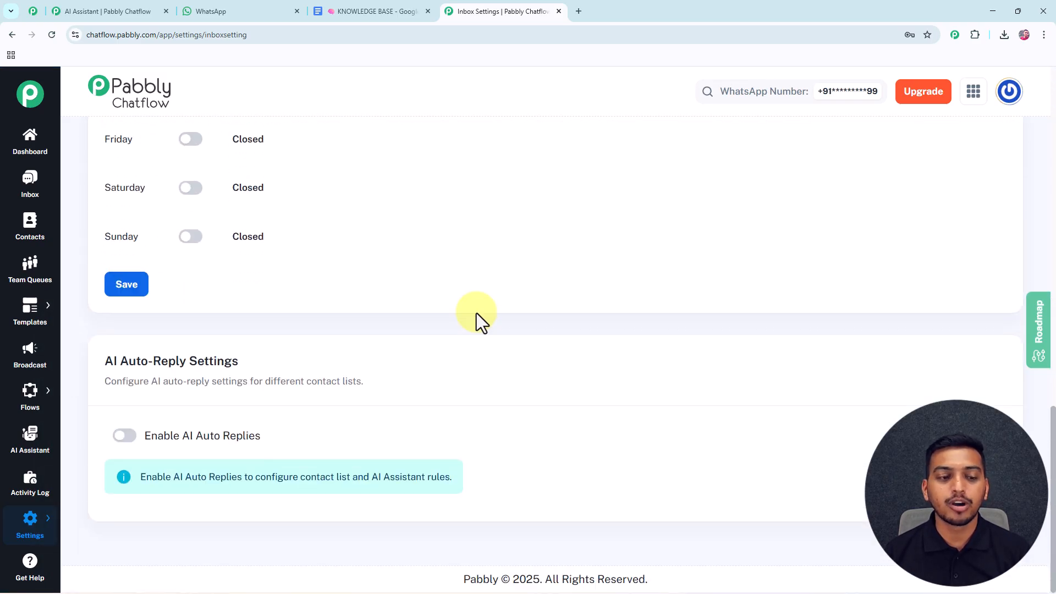
pyautogui.click(126, 443)
pyautogui.scroll(-2, 394, 395)
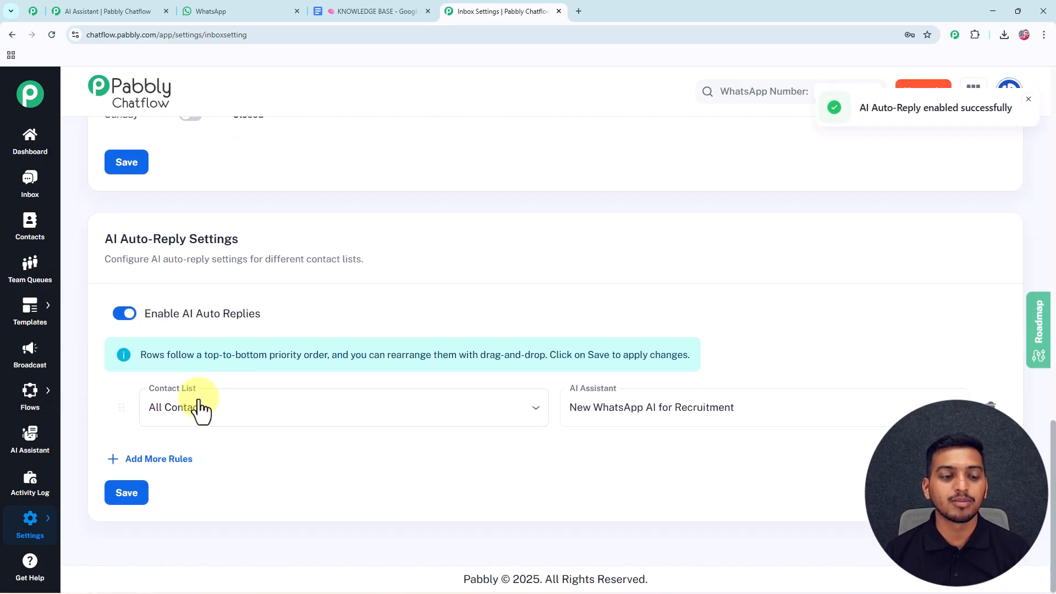
# - Set the auto-reply rule to the All Contact list with "AI Assistant for Marketing" as its assistant
pyautogui.click(235, 412)
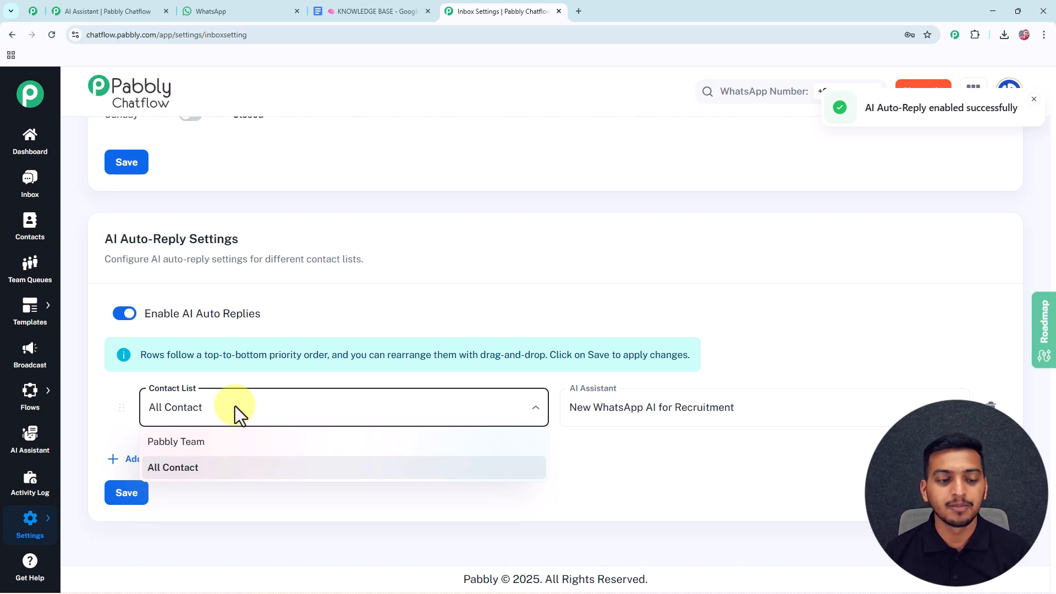
pyautogui.click(217, 468)
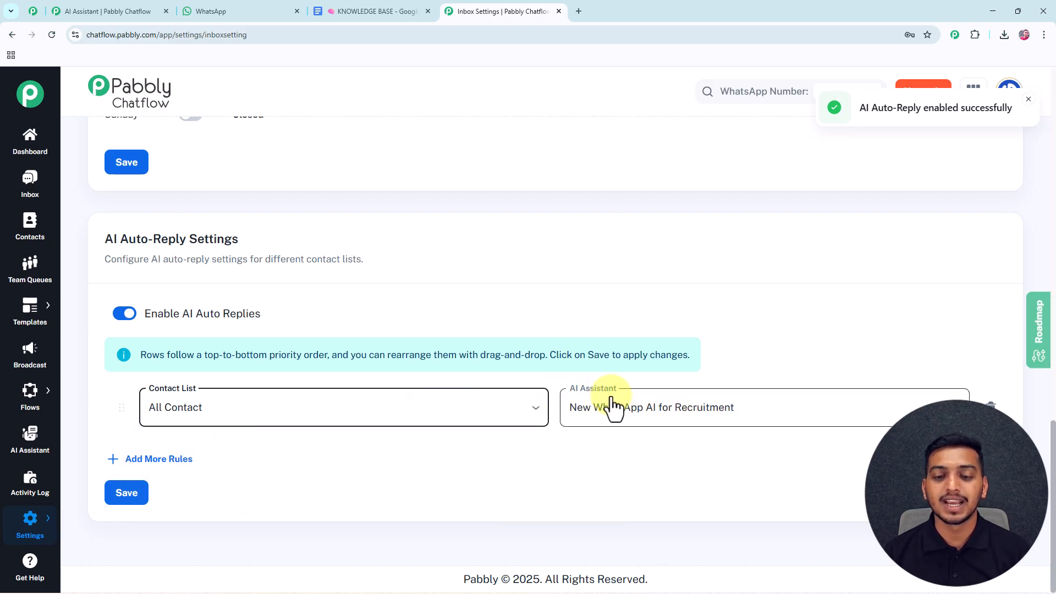
pyautogui.click(761, 416)
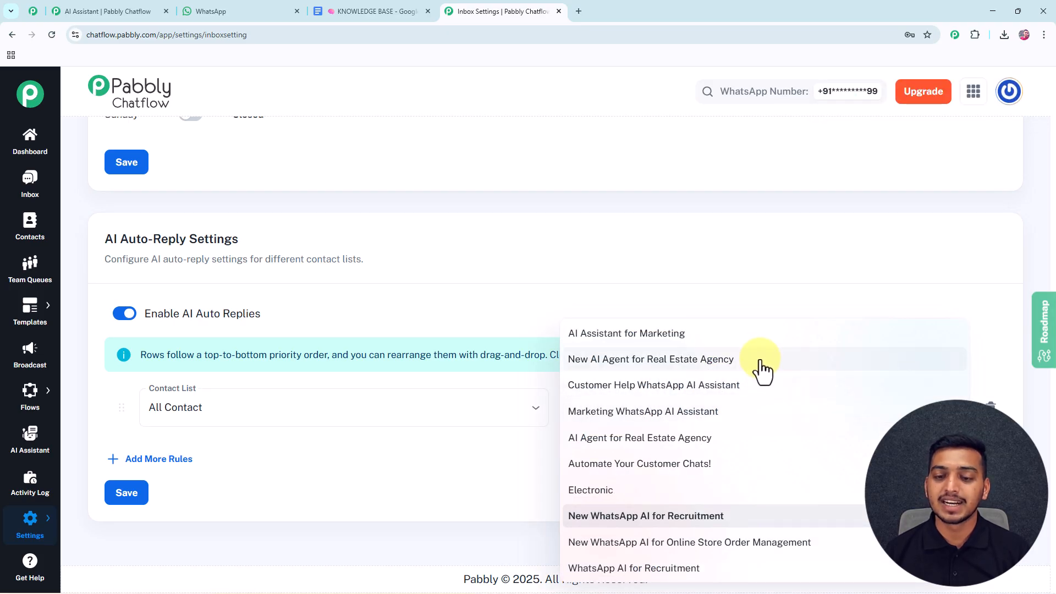
pyautogui.click(759, 335)
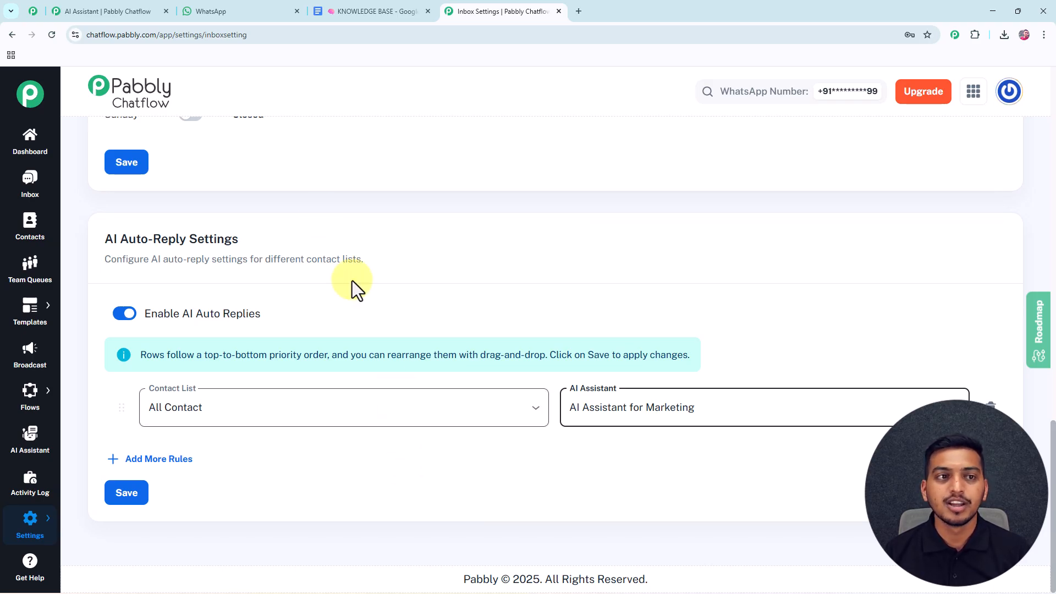
# - Switch to WhatsApp and send the prefilled message "I need help" in the Test Number chat
pyautogui.click(245, 10)
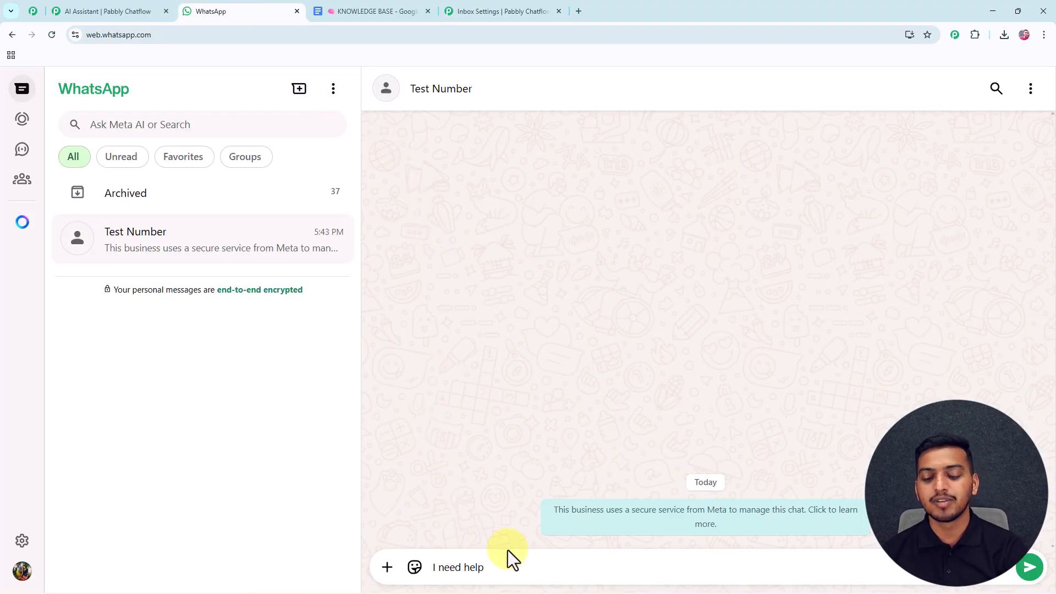
pyautogui.press('Return')
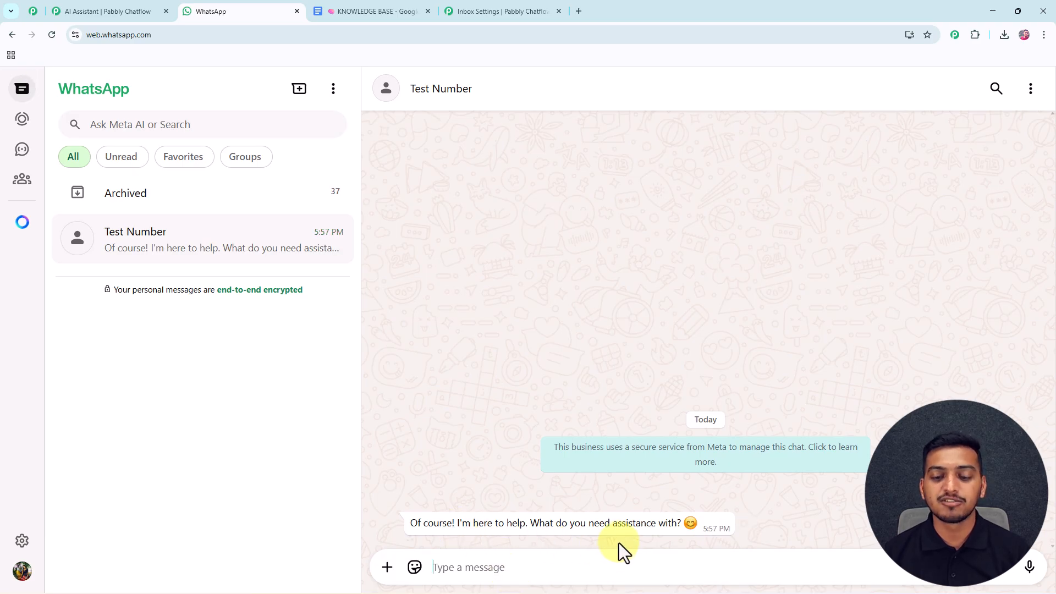
# - Copy "Can the AI follow up with my customers automatically?" from the KNOWLEDGE BASE document and send it in the WhatsApp Test Number chat
pyautogui.click(386, 11)
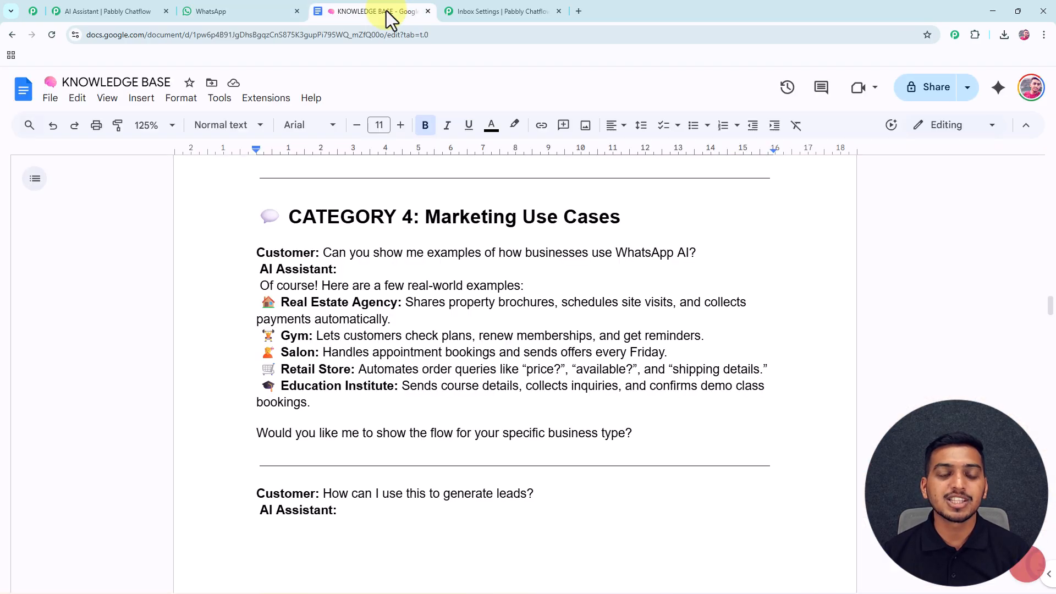
pyautogui.scroll(-12, 393, 306)
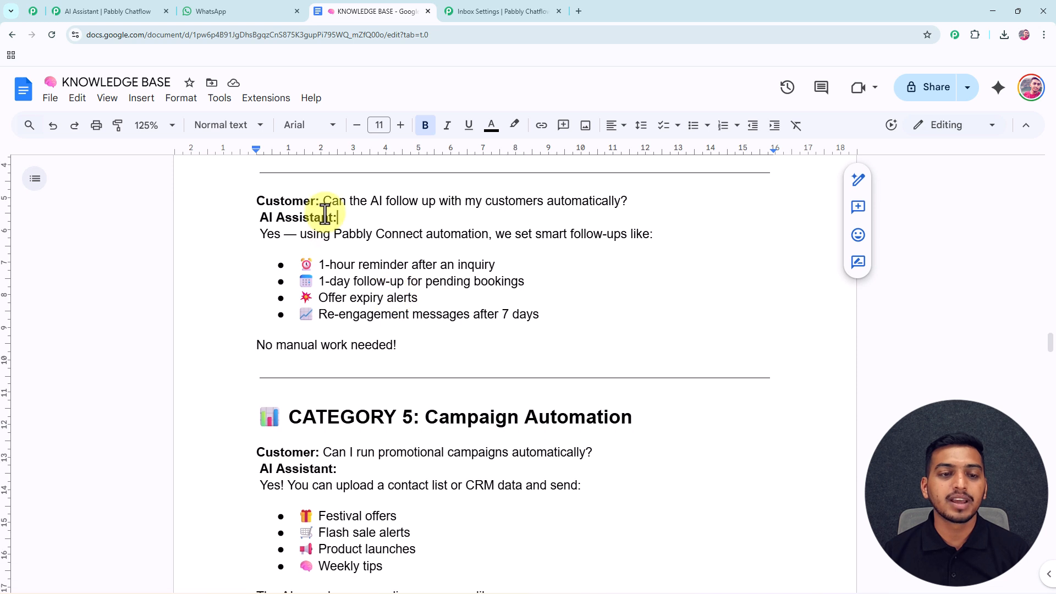
pyautogui.moveTo(324, 201); pyautogui.dragTo(626, 202)
pyautogui.hotkey('ctrl', 'c')
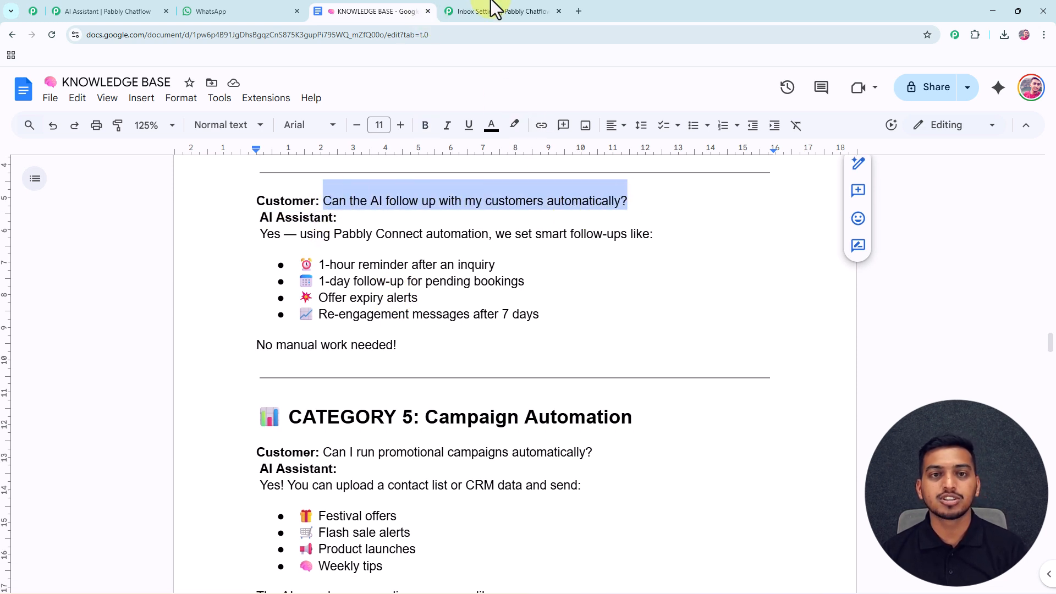
pyautogui.click(245, 11)
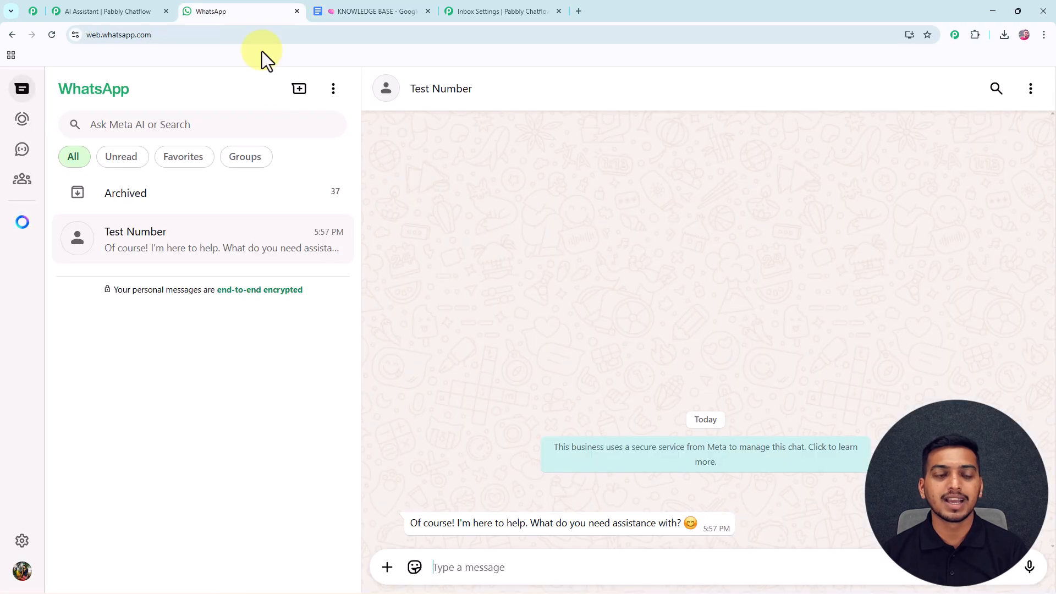
pyautogui.click(474, 558)
pyautogui.hotkey('ctrl', 'v')
pyautogui.press('Return')
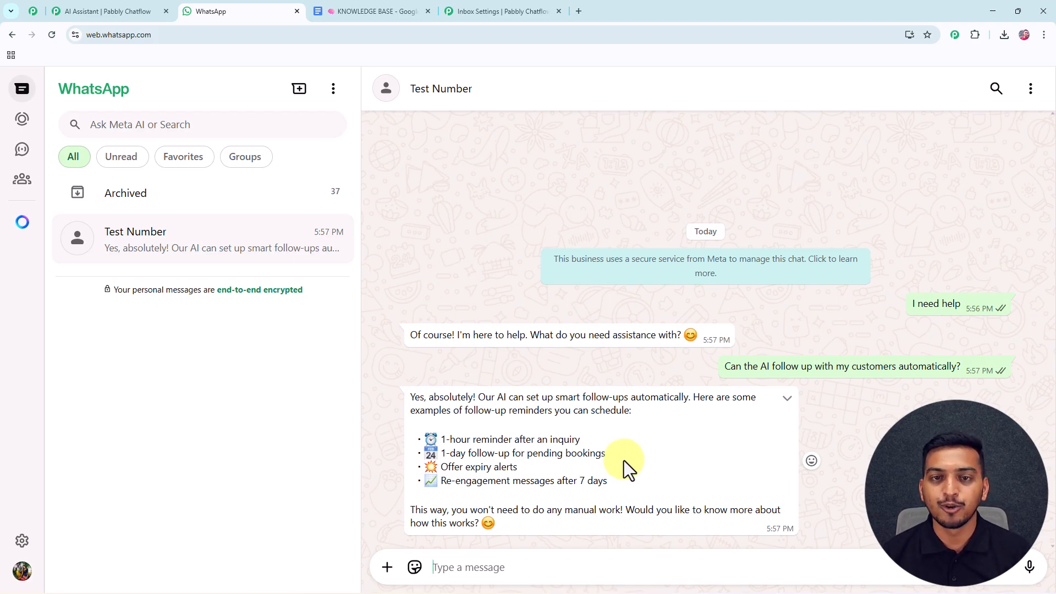
# - Return to Pabbly Chatflow and open the AI Assistant overview
pyautogui.click(505, 10)
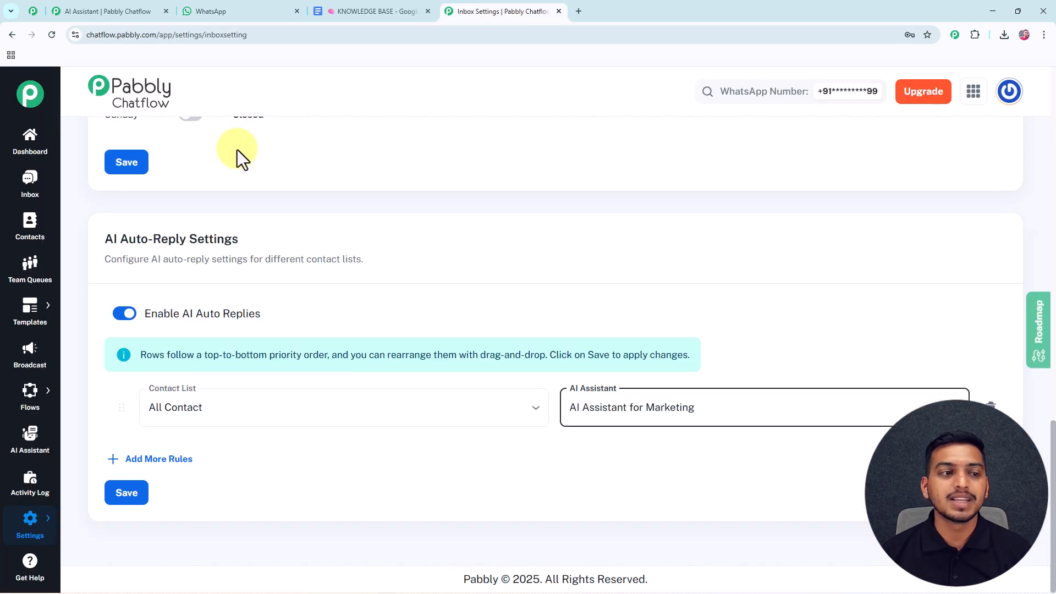
pyautogui.click(30, 440)
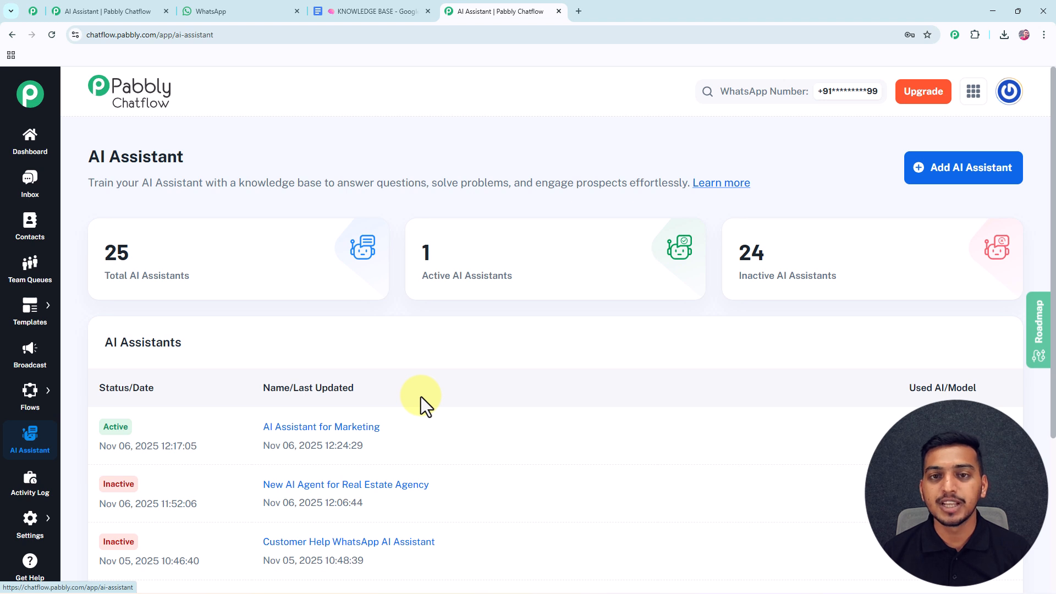